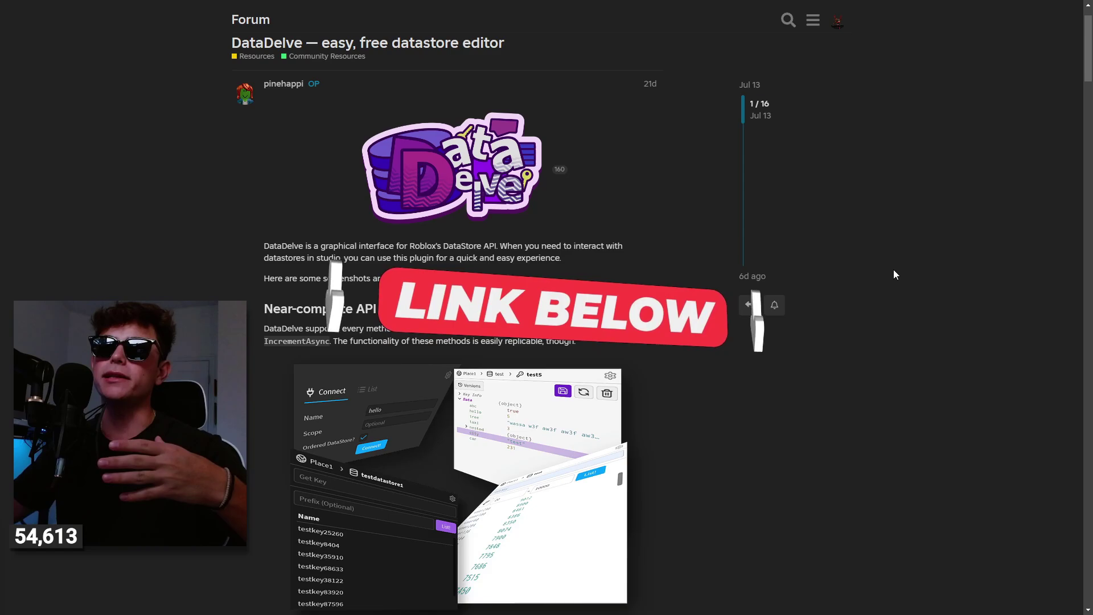
# Step: Read the DataDelve post's supported DataStore methods and play the Versions demo video
pyautogui.scroll(1, 893, 269)
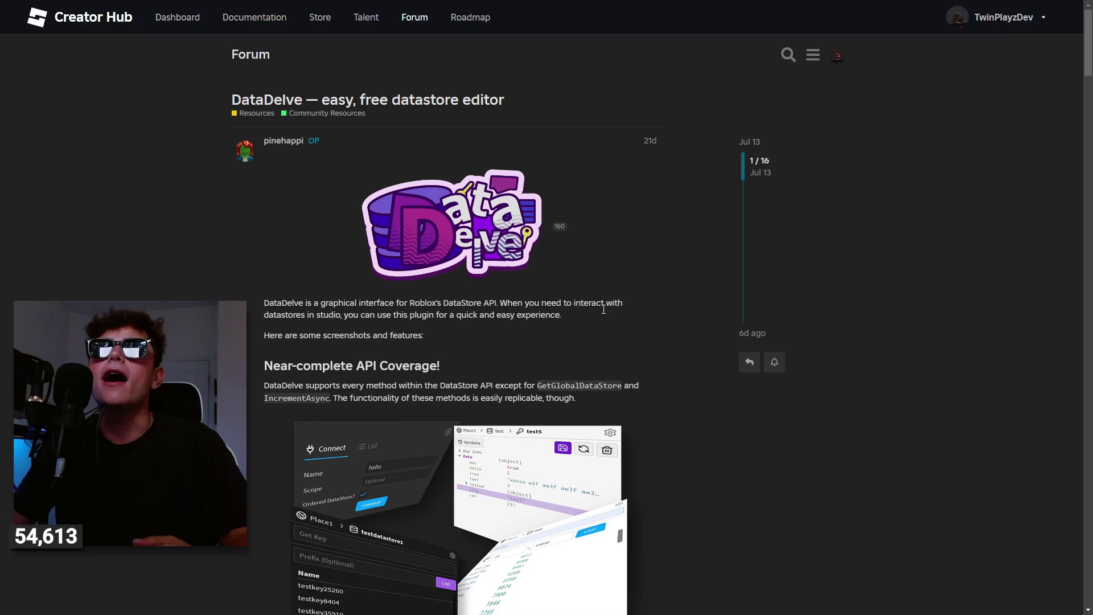
pyautogui.scroll(-3, 588, 319)
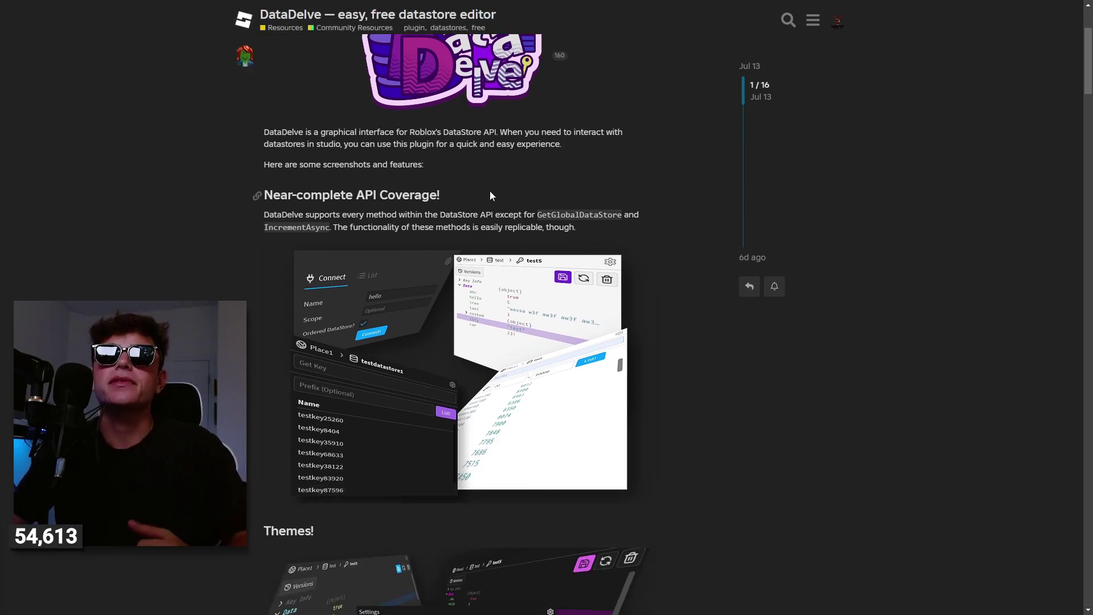
pyautogui.moveTo(324, 215); pyautogui.dragTo(488, 212)
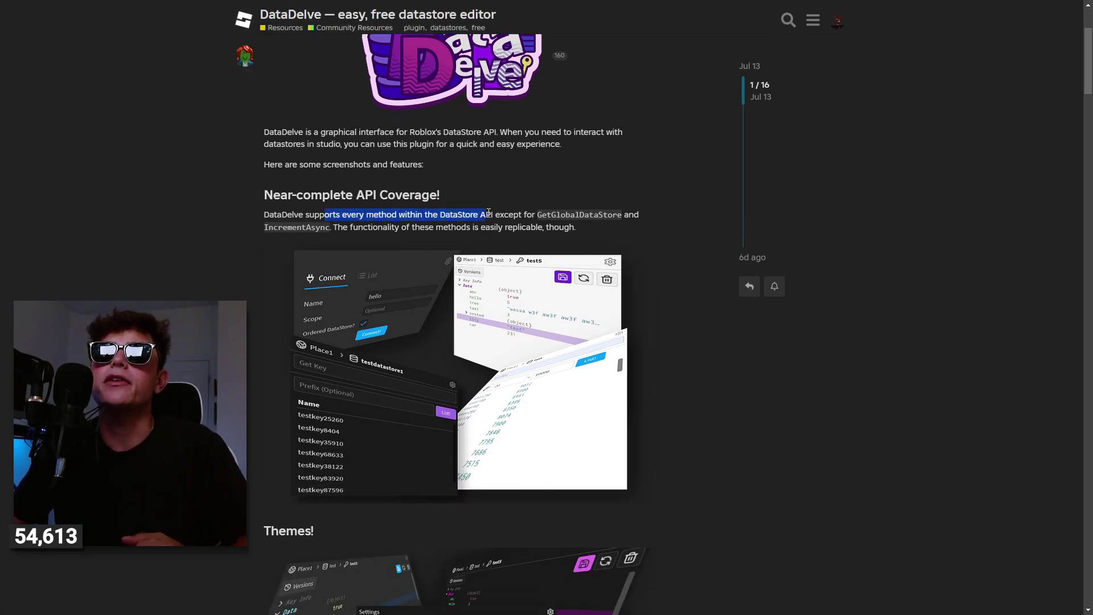
pyautogui.click(535, 225)
pyautogui.scroll(-3, 512, 267)
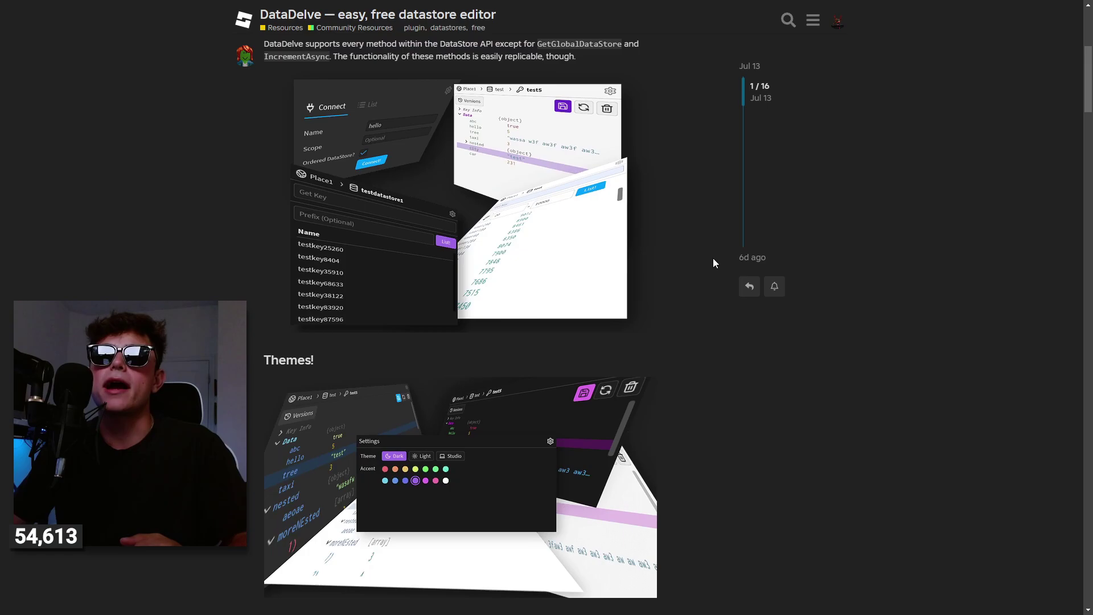
pyautogui.scroll(-2, 528, 372)
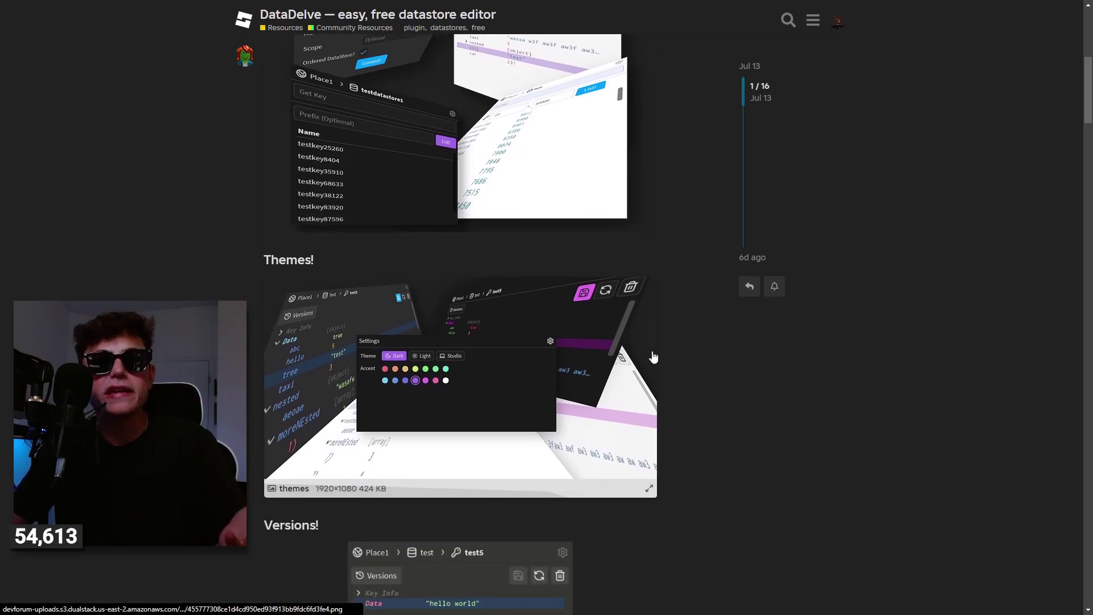
pyautogui.scroll(-6, 652, 354)
pyautogui.click(380, 357)
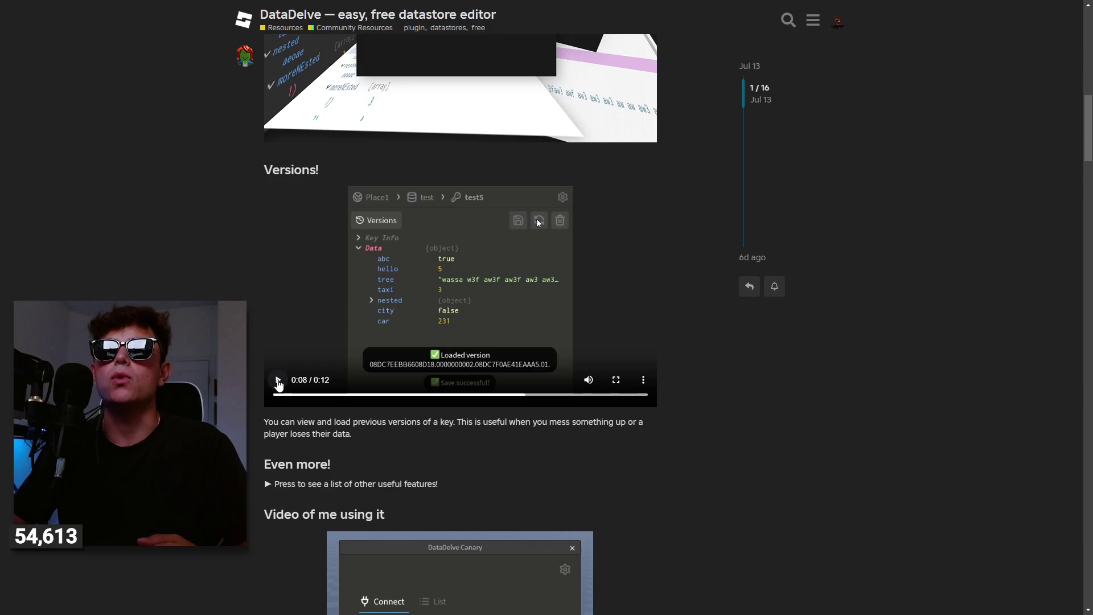
pyautogui.moveTo(385, 448); pyautogui.dragTo(255, 425)
pyautogui.click(255, 425)
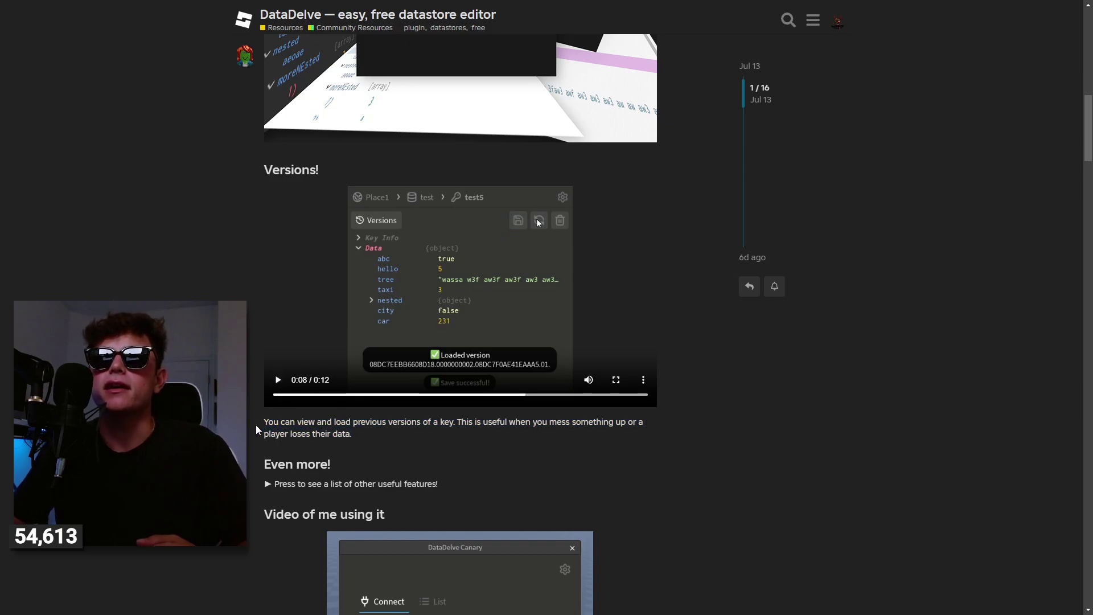
# Step: Expand the list of other useful features and read the UserId shortcut explanation
pyautogui.scroll(-1, 275, 430)
pyautogui.scroll(-1, 279, 433)
pyautogui.doubleClick(266, 374)
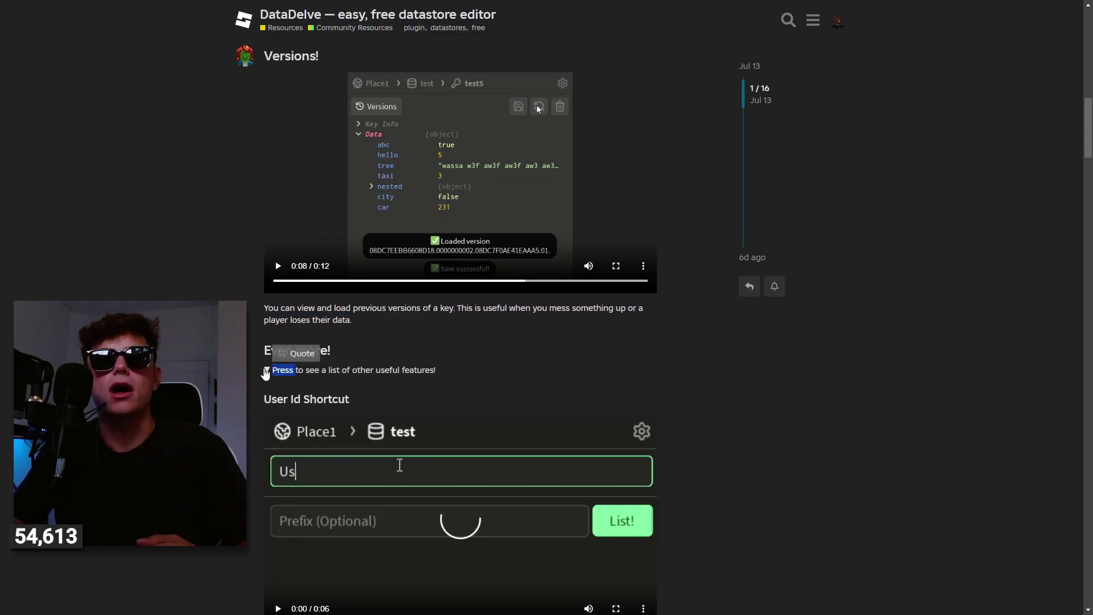
pyautogui.scroll(-2, 392, 297)
pyautogui.click(396, 254)
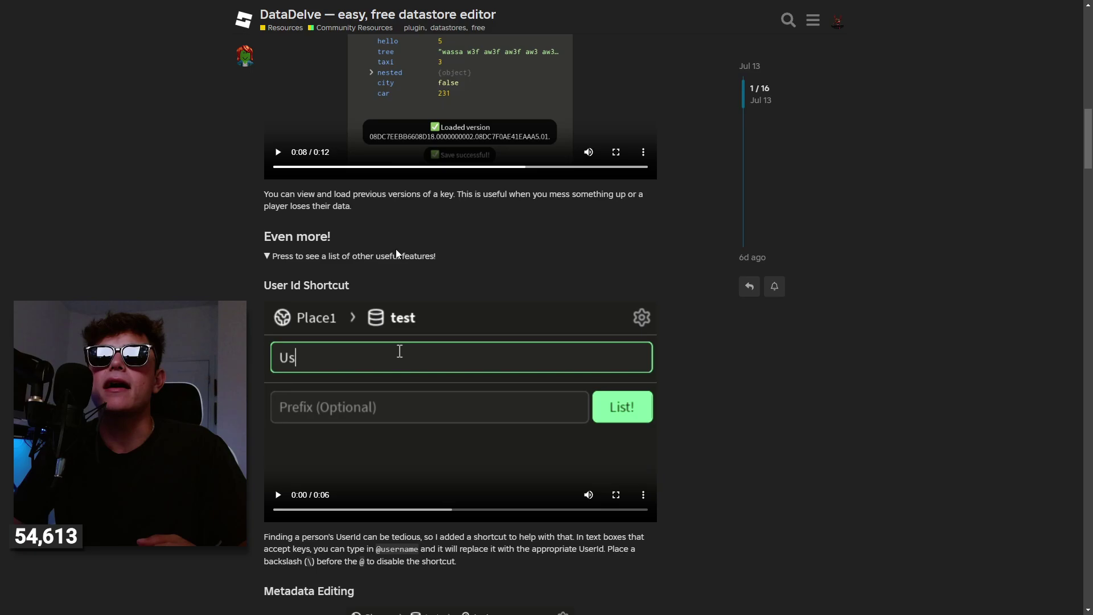
pyautogui.scroll(-4, 283, 498)
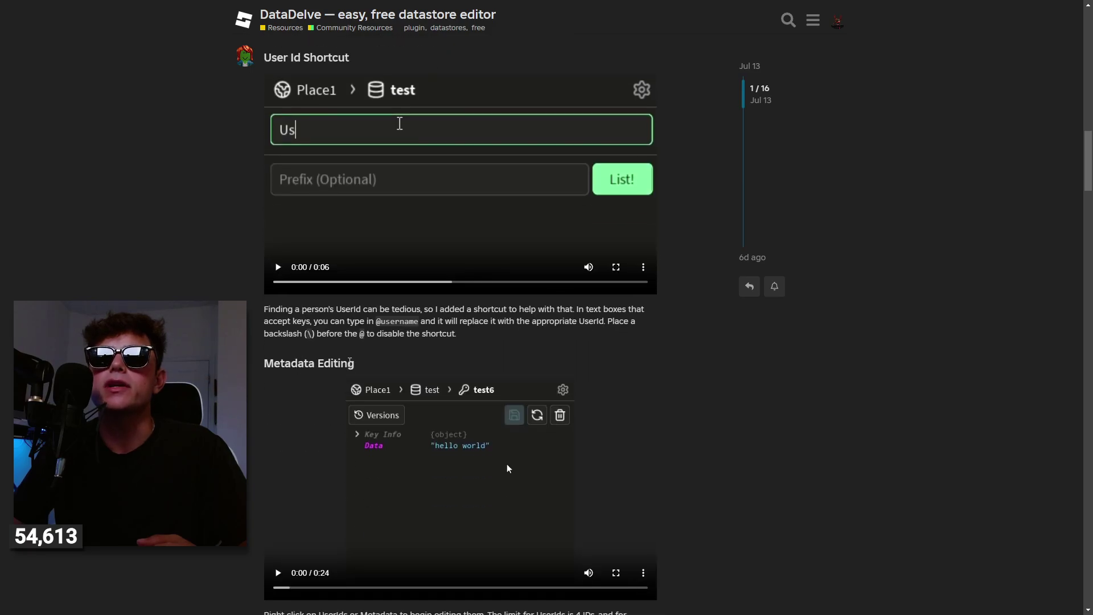
pyautogui.moveTo(353, 311); pyautogui.dragTo(562, 306)
pyautogui.click(562, 306)
# Step: Reveal the other download options under the Creator Store button at the end of the post
pyautogui.scroll(-6, 546, 297)
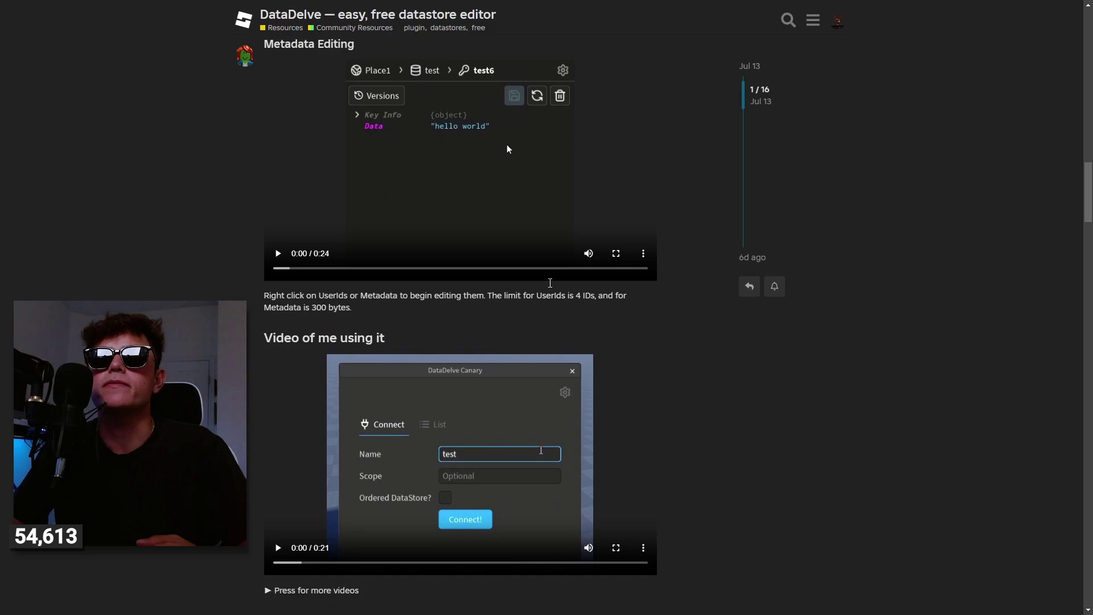
pyautogui.scroll(-2, 417, 304)
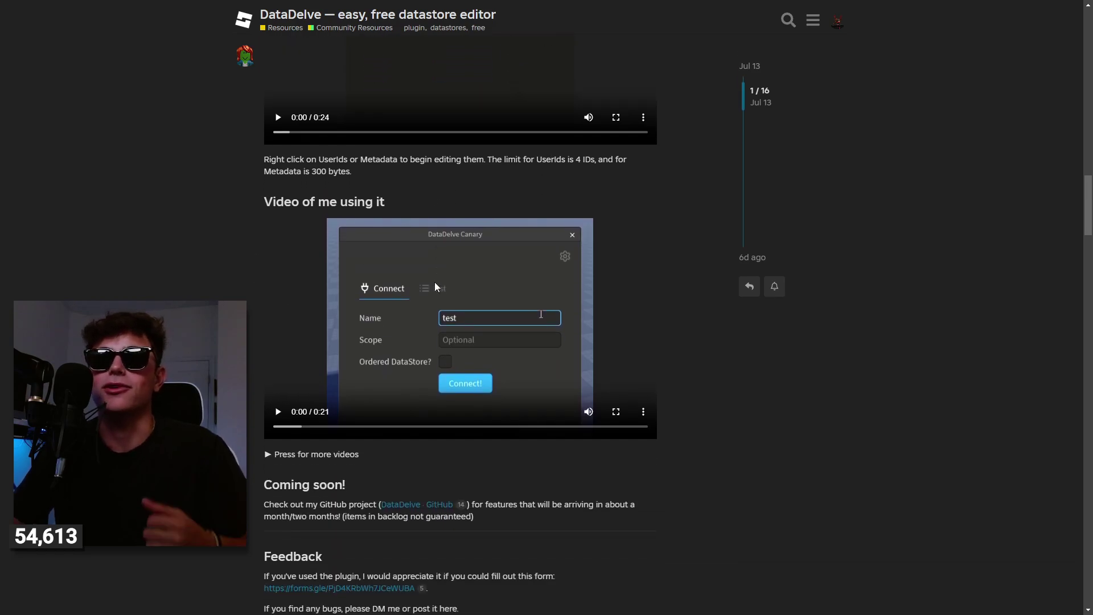
pyautogui.scroll(-4, 407, 286)
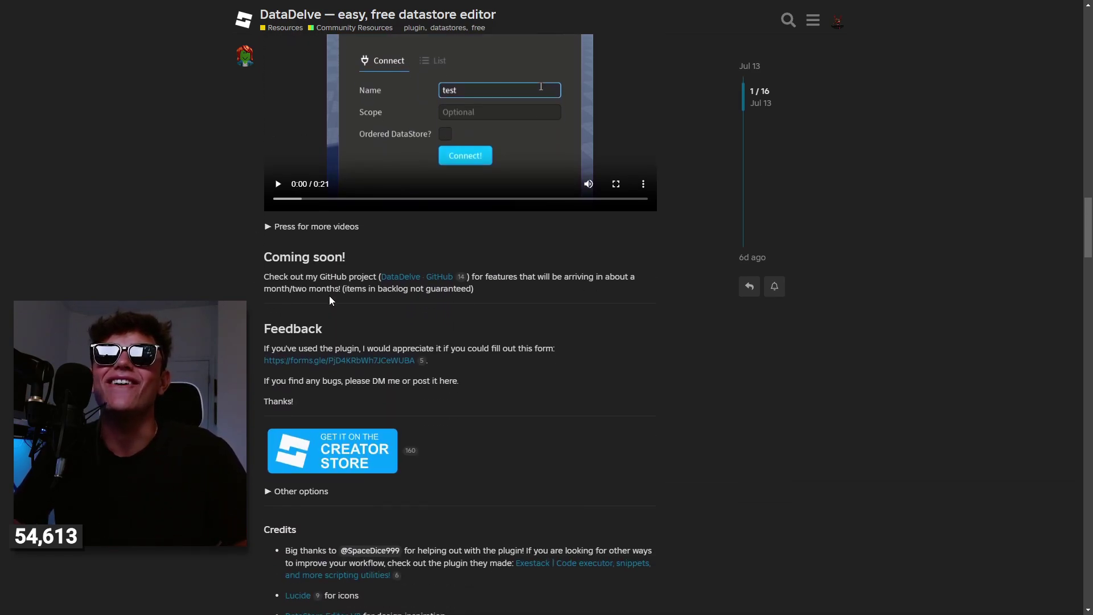
pyautogui.scroll(-1, 419, 338)
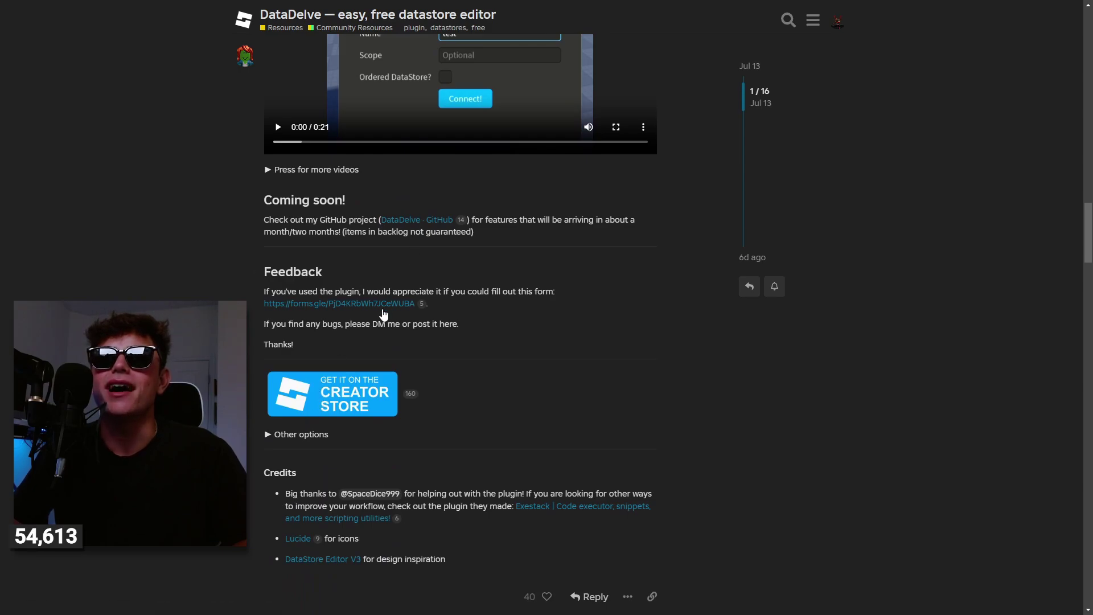
pyautogui.click(387, 421)
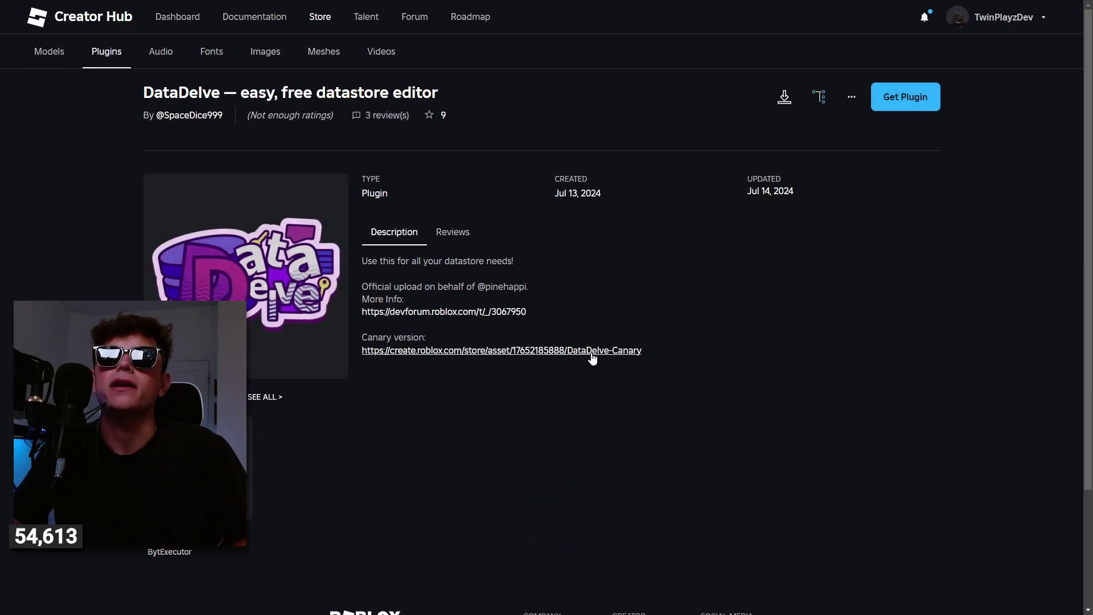
# Step: Get the DataDelve plugin from its Creator Store page
pyautogui.click(900, 98)
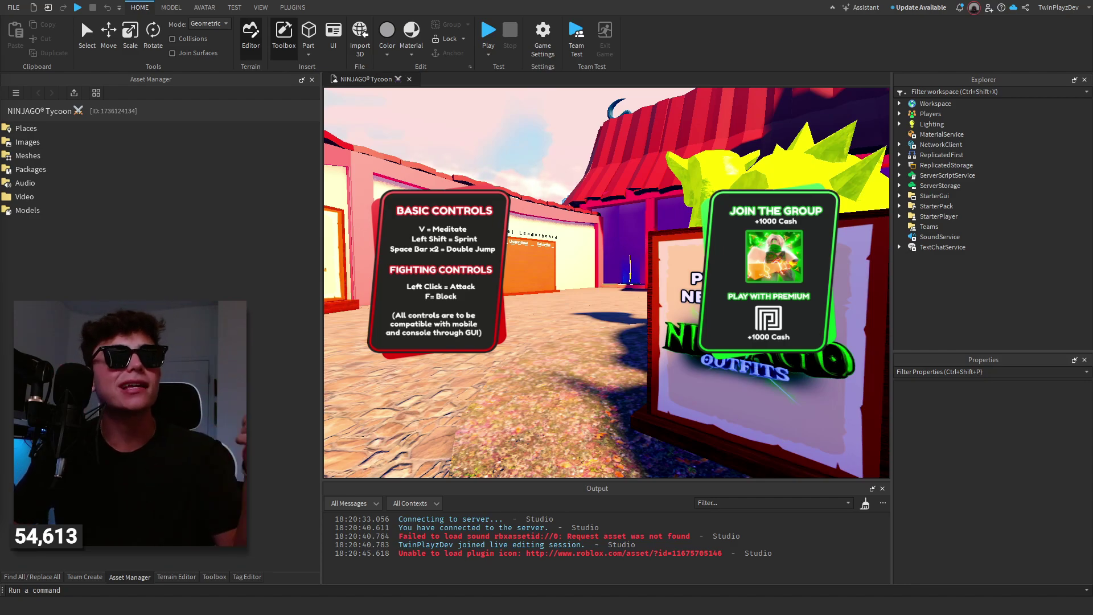
# Step: Show the installed plugin tools and briefly open the DataStore Editor panel
pyautogui.click(304, 7)
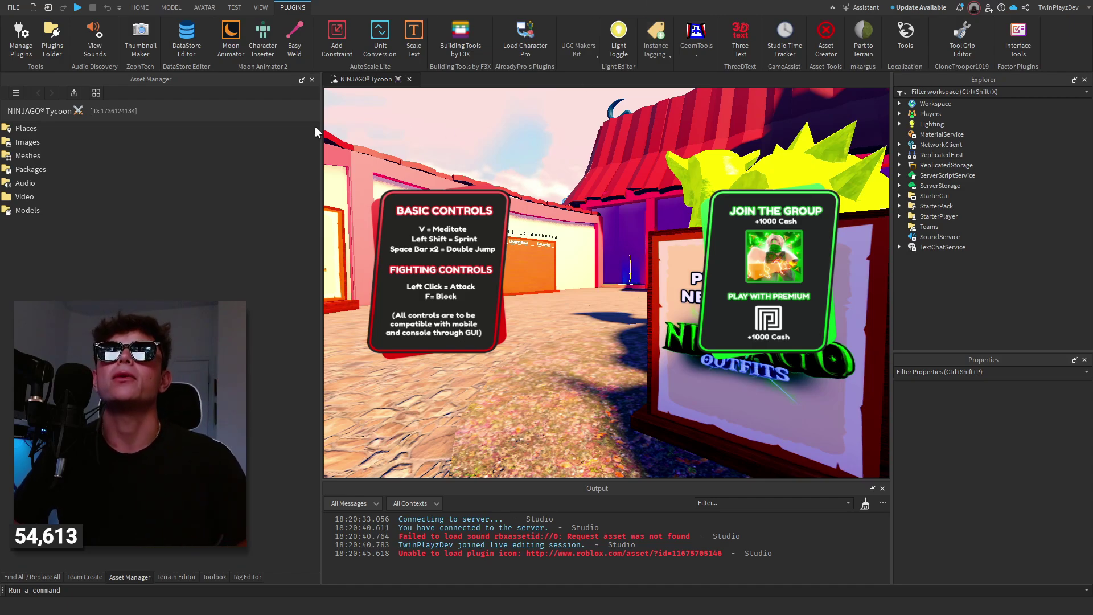
pyautogui.click(188, 50)
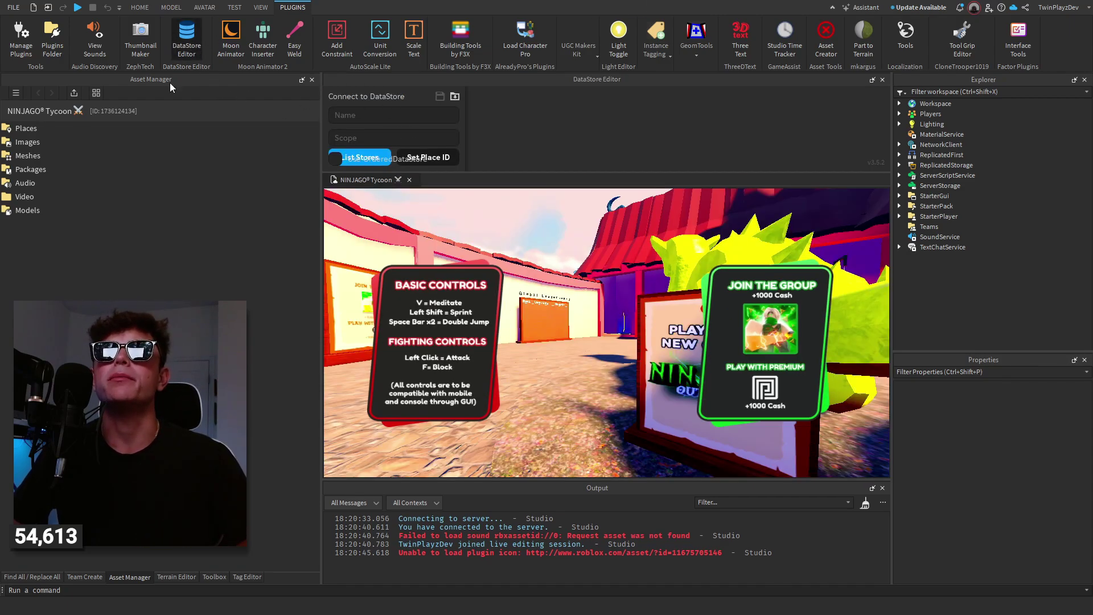
pyautogui.click(186, 40)
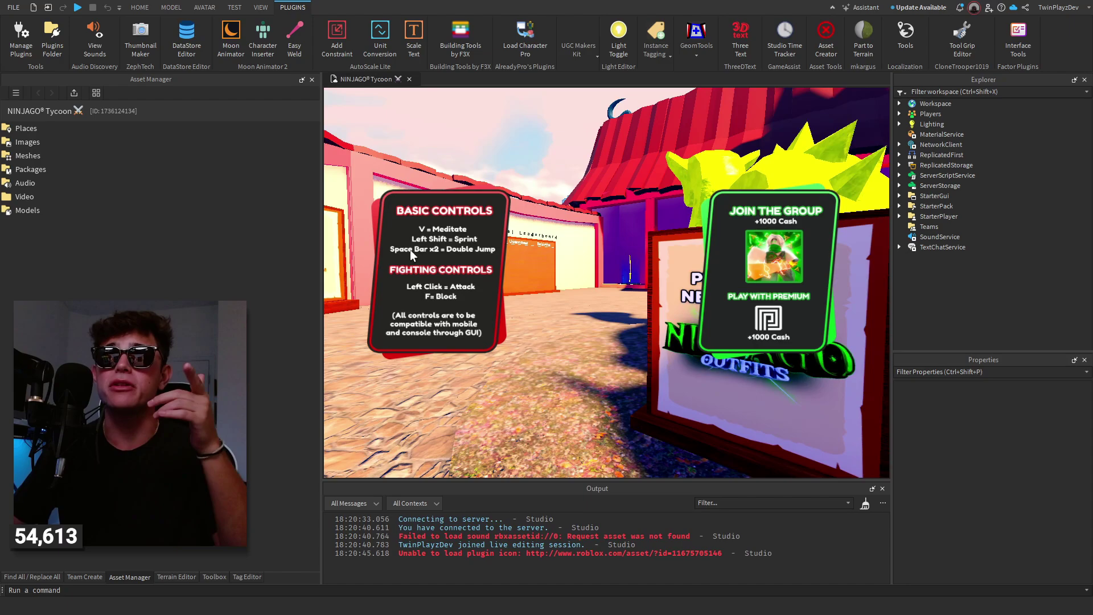
# Step: Put the Toolbox in the left panel, showing the Creator Store catalogue rather than Inventory
pyautogui.click(214, 576)
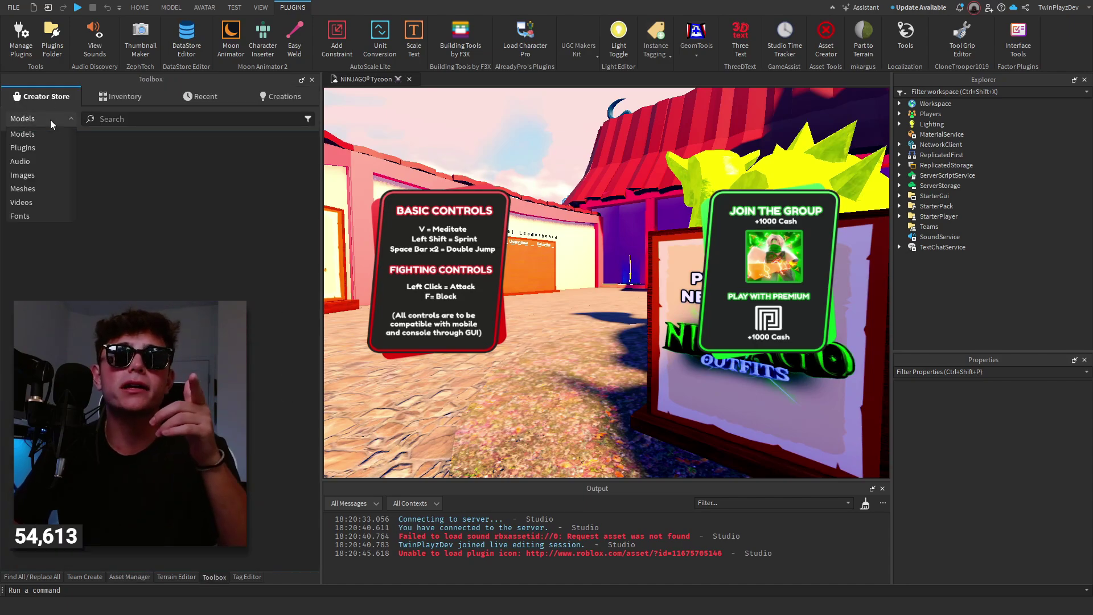
pyautogui.click(113, 100)
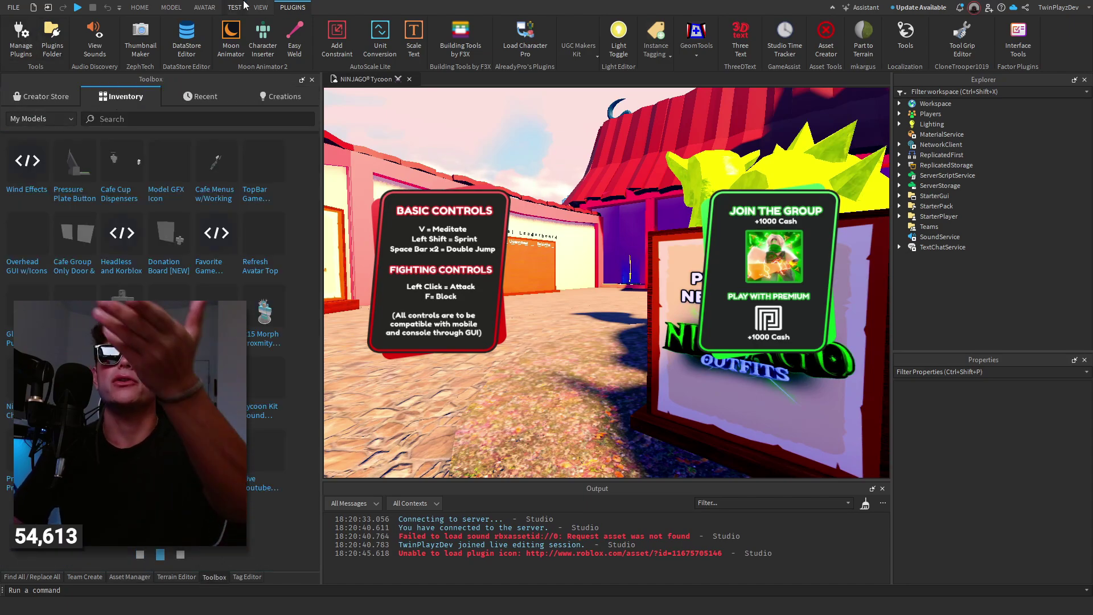
pyautogui.click(41, 98)
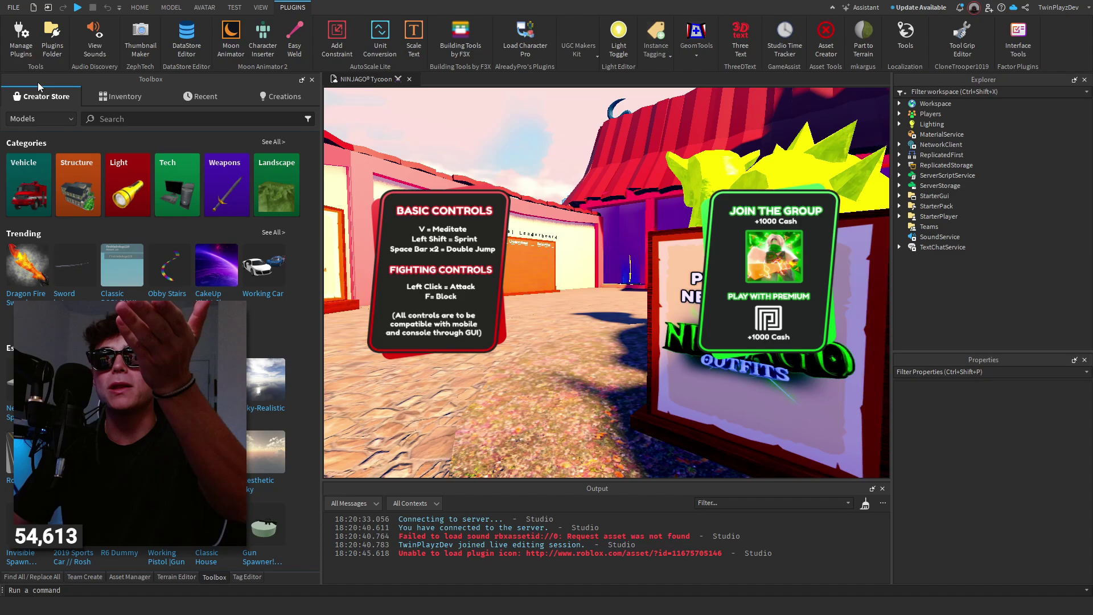
# Step: Open the Plugin Management window and scroll through the installed plugins
pyautogui.click(21, 37)
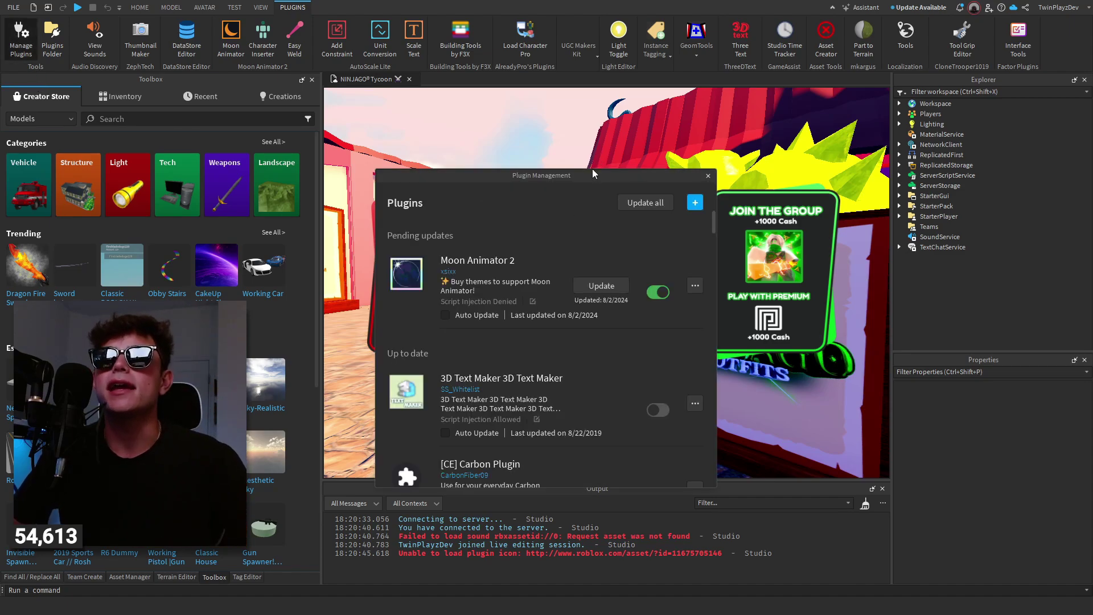
pyautogui.scroll(-15, 547, 287)
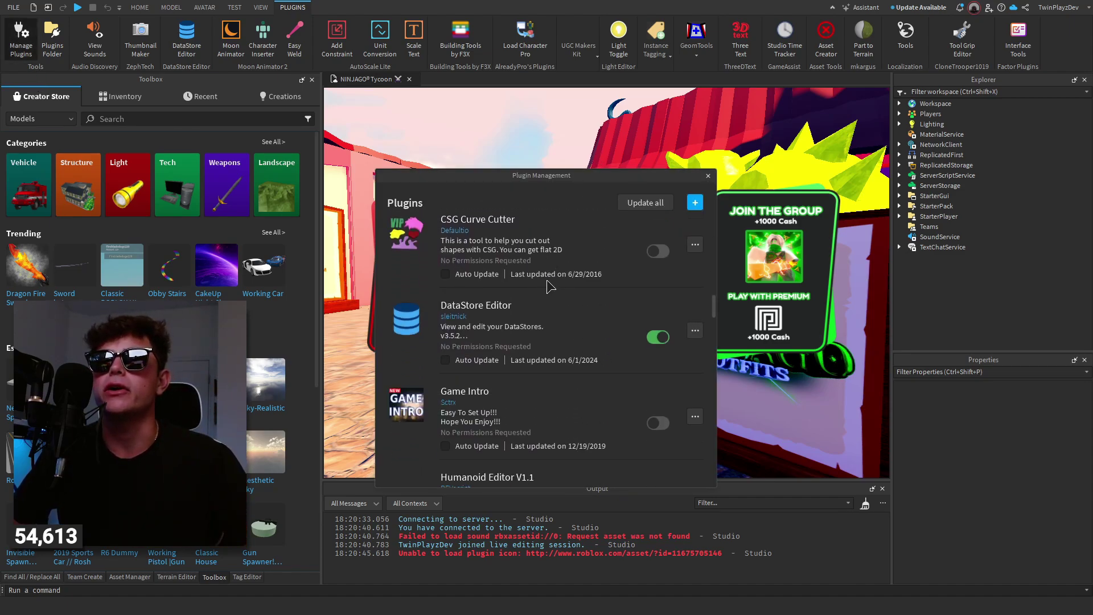
pyautogui.scroll(-4, 546, 287)
pyautogui.scroll(2, 549, 289)
pyautogui.scroll(-2, 551, 290)
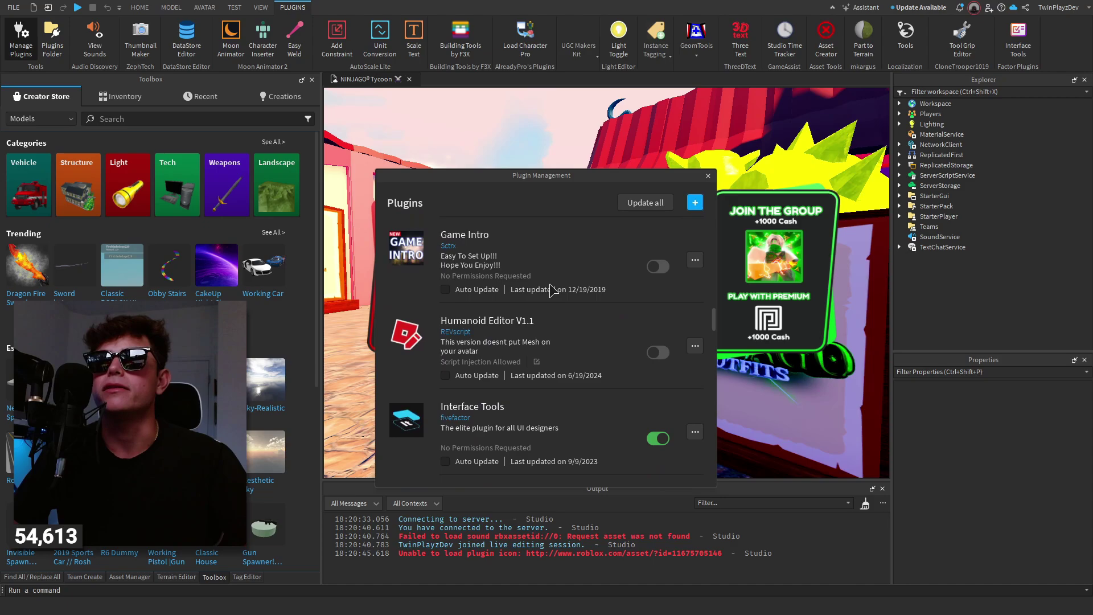
pyautogui.scroll(3, 549, 288)
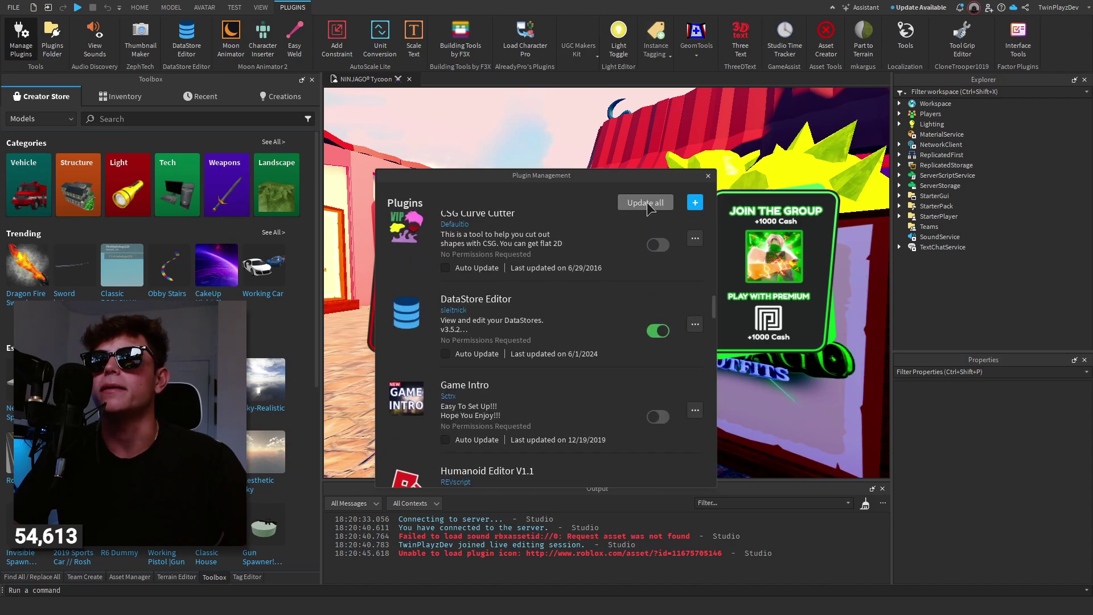
pyautogui.scroll(-3, 649, 207)
# Step: Dock Plugin Management in the left panel and browse the full plugin list
pyautogui.moveTo(614, 176); pyautogui.dragTo(159, 283)
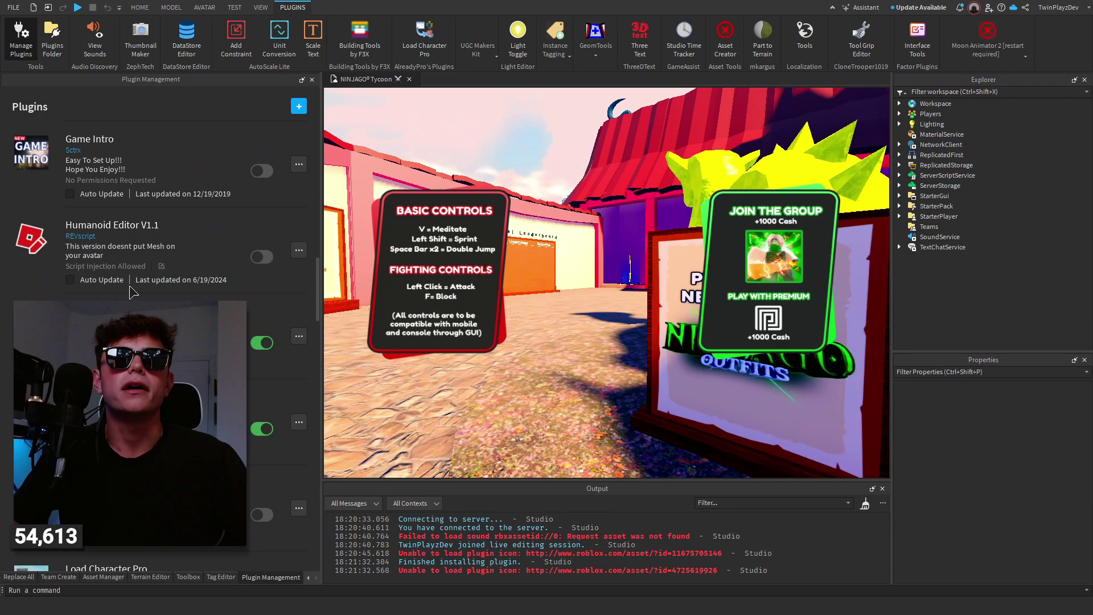
pyautogui.scroll(-10, 129, 292)
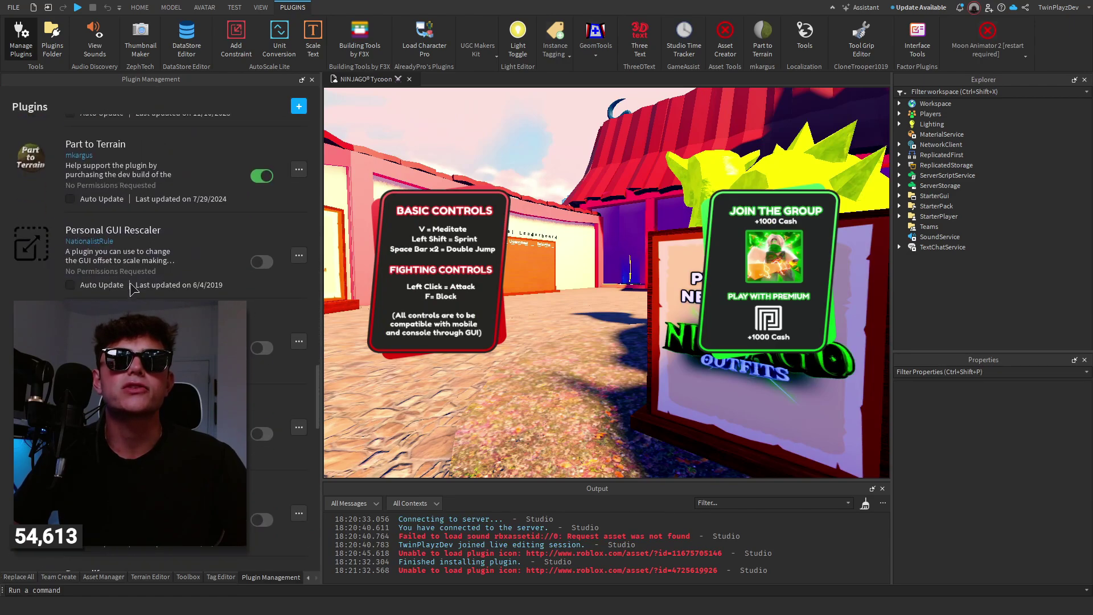
pyautogui.scroll(-15, 130, 288)
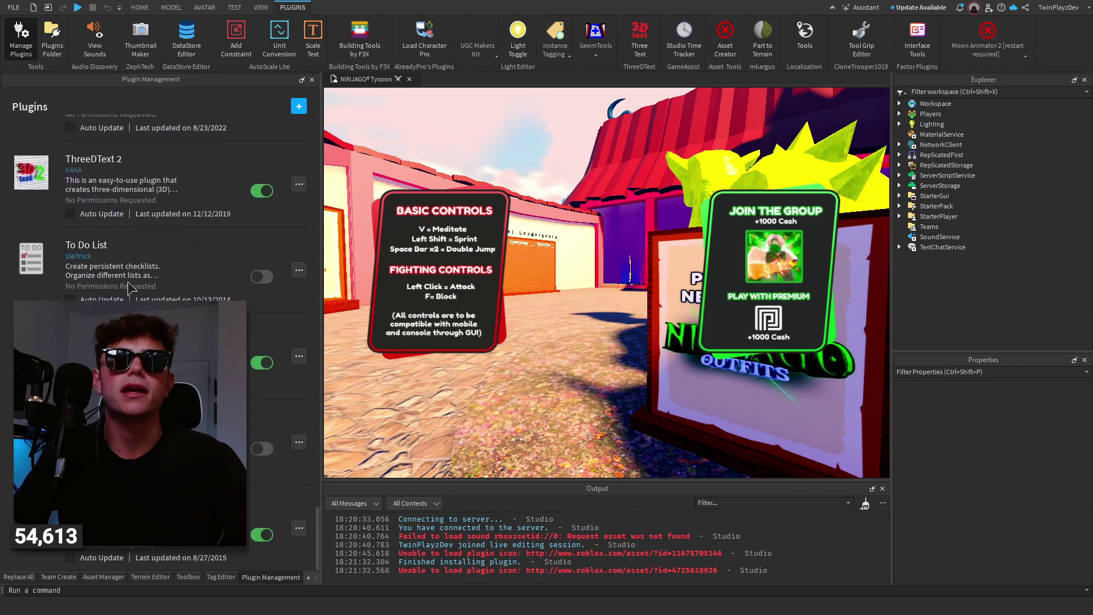
pyautogui.scroll(20, 130, 288)
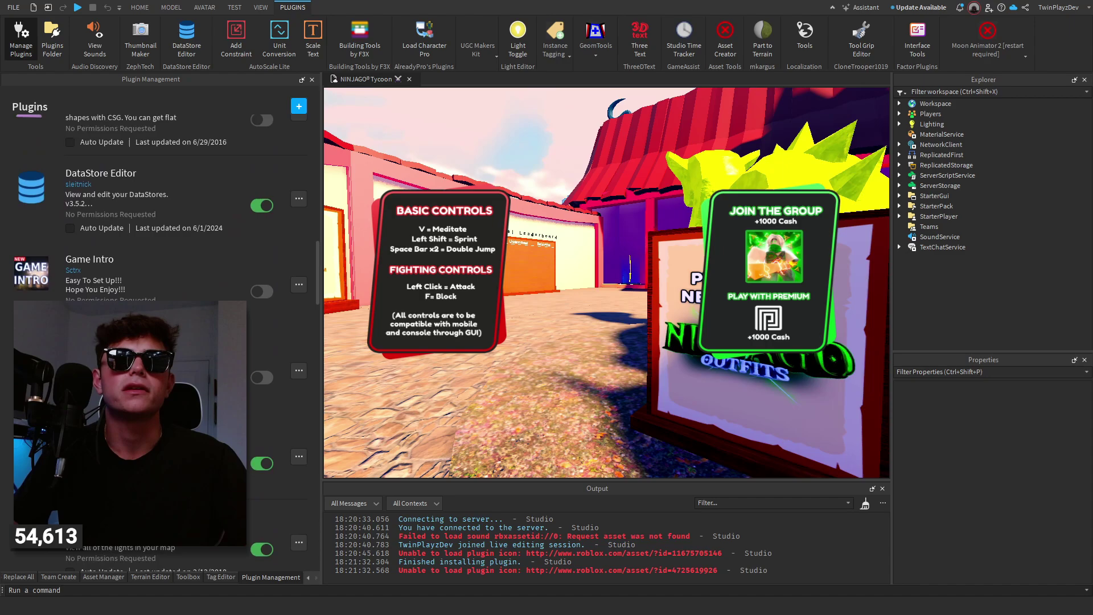
pyautogui.scroll(15, 167, 347)
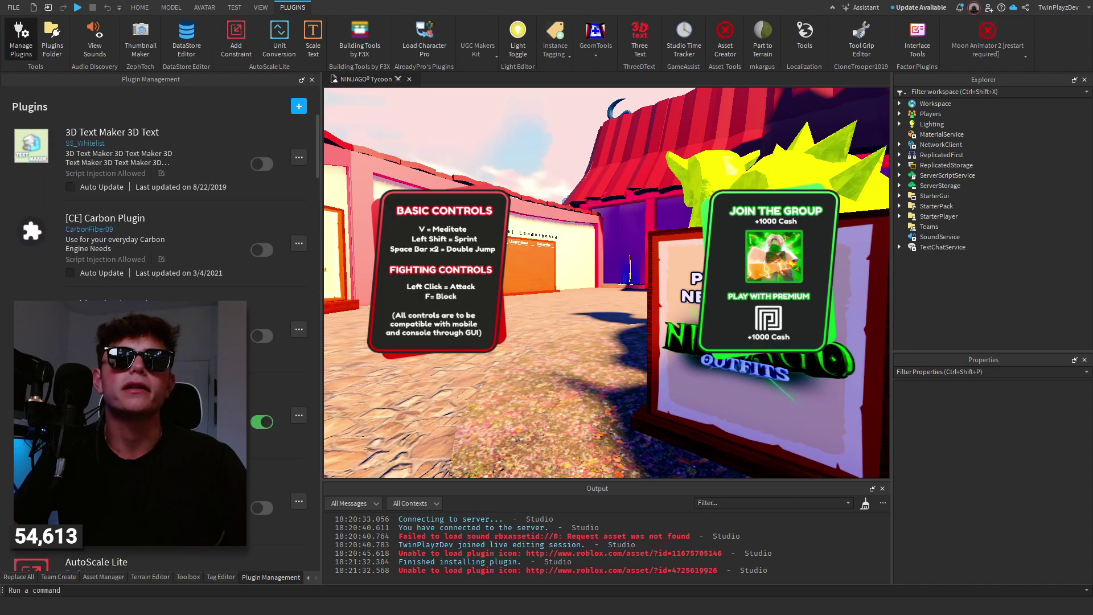
# Step: Show the Toolbox's Inventory filtered to My Plugins
pyautogui.click(141, 9)
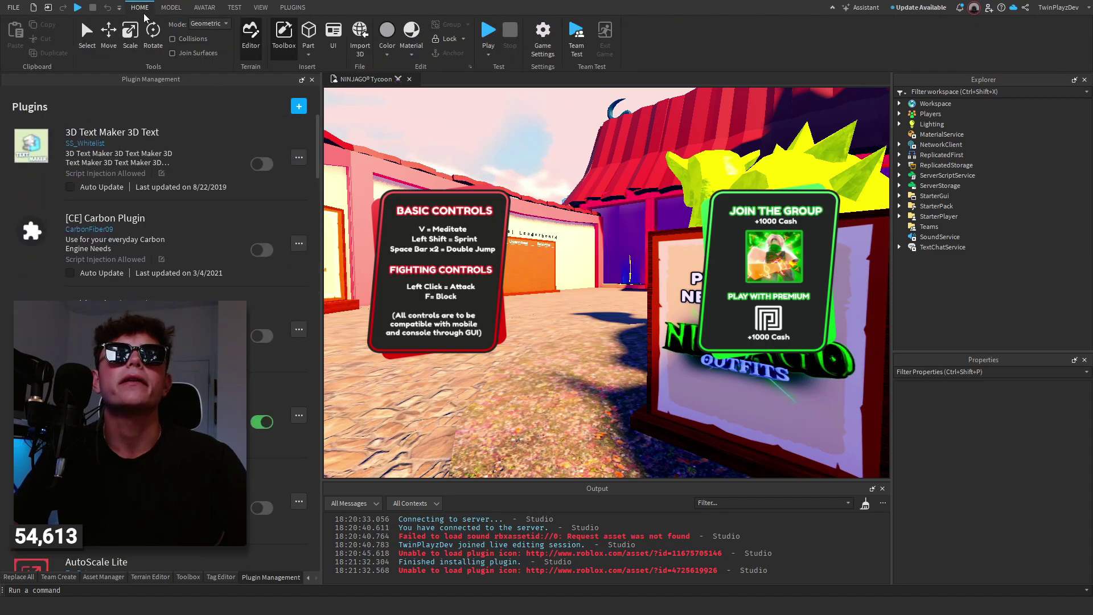
pyautogui.click(188, 576)
pyautogui.click(46, 118)
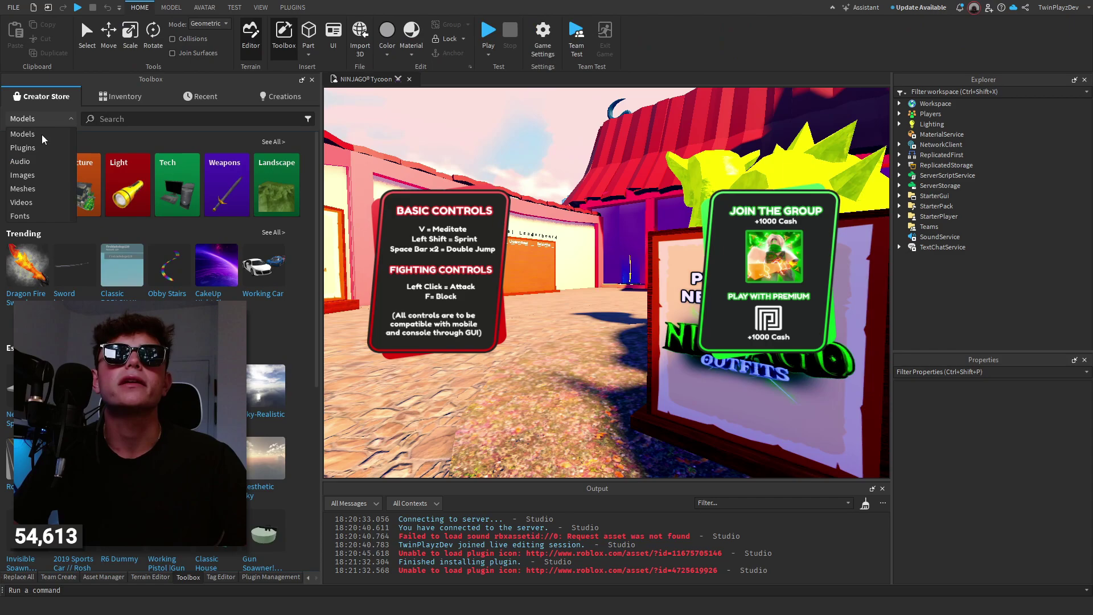
pyautogui.click(46, 118)
pyautogui.click(46, 118)
pyautogui.click(121, 96)
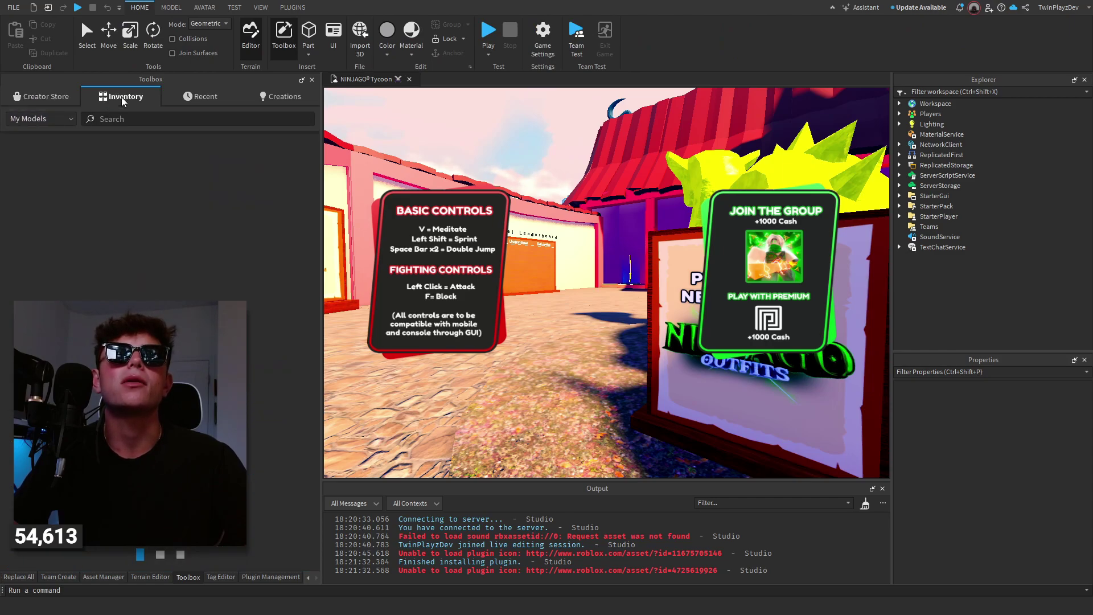
pyautogui.click(57, 118)
pyautogui.click(35, 148)
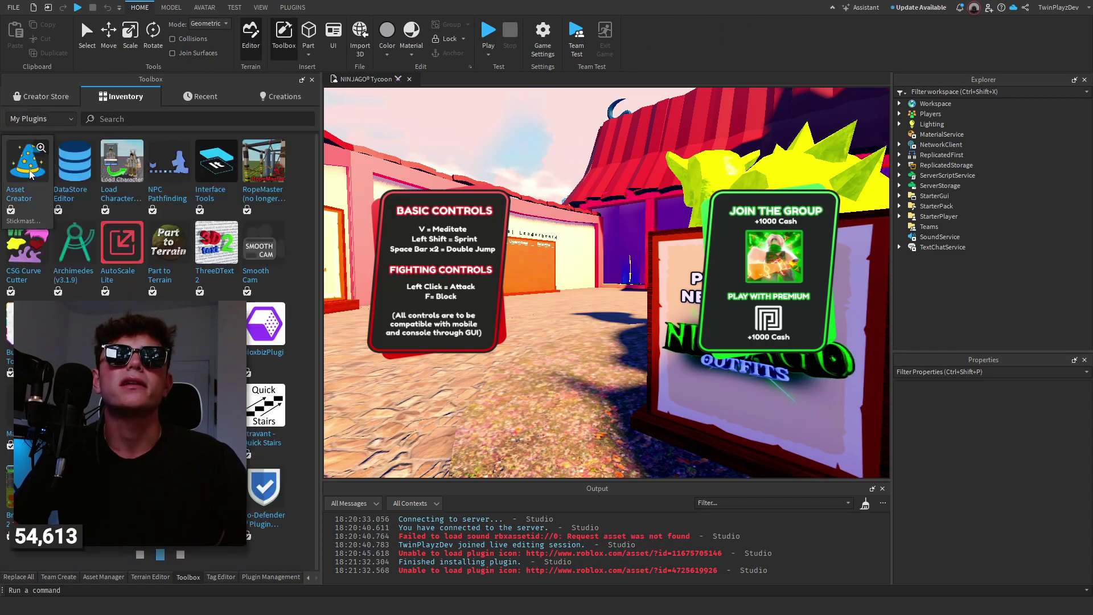
# Step: Install DataDelve from its details page and clear the Output log
pyautogui.click(121, 328)
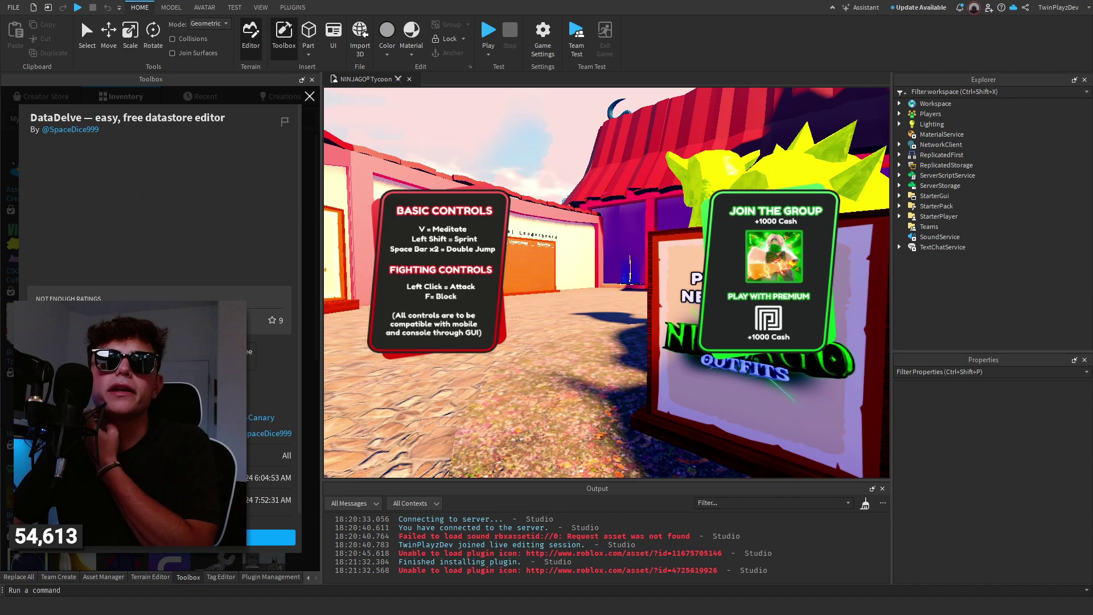
pyautogui.click(169, 543)
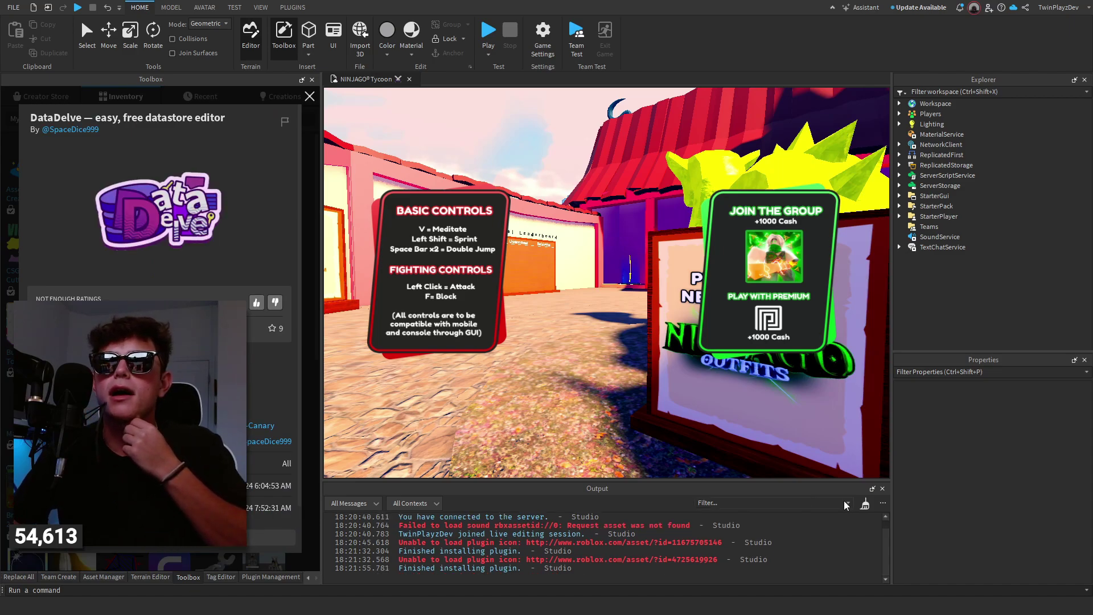
pyautogui.click(865, 503)
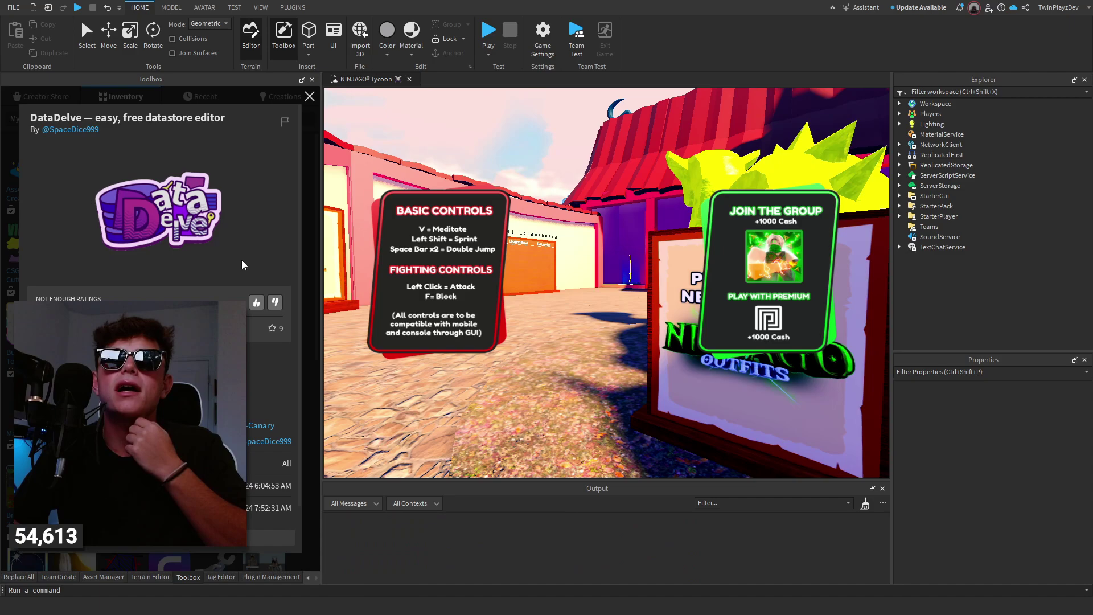
# Step: Open DataDelve from the Plugins tab and dock it in the central work area
pyautogui.click(310, 96)
pyautogui.click(293, 7)
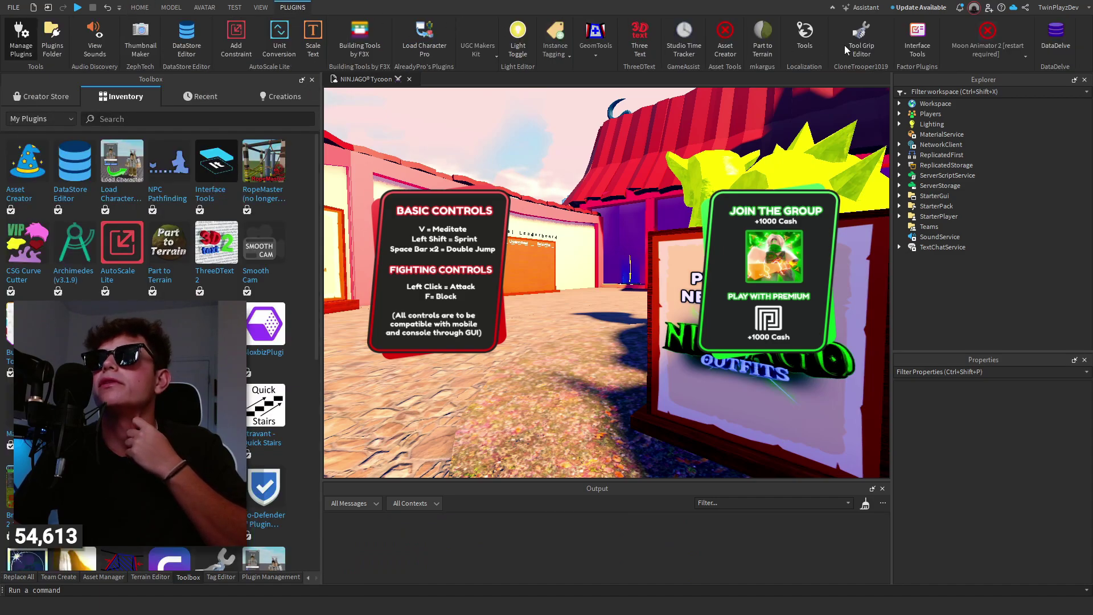
pyautogui.click(1055, 36)
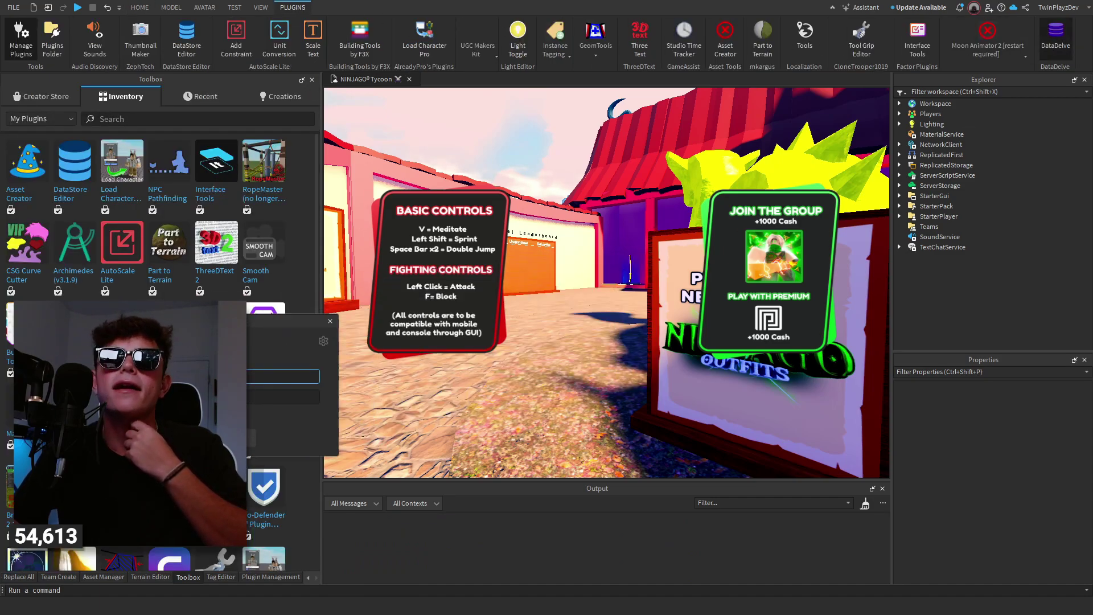
pyautogui.moveTo(294, 316); pyautogui.dragTo(159, 277)
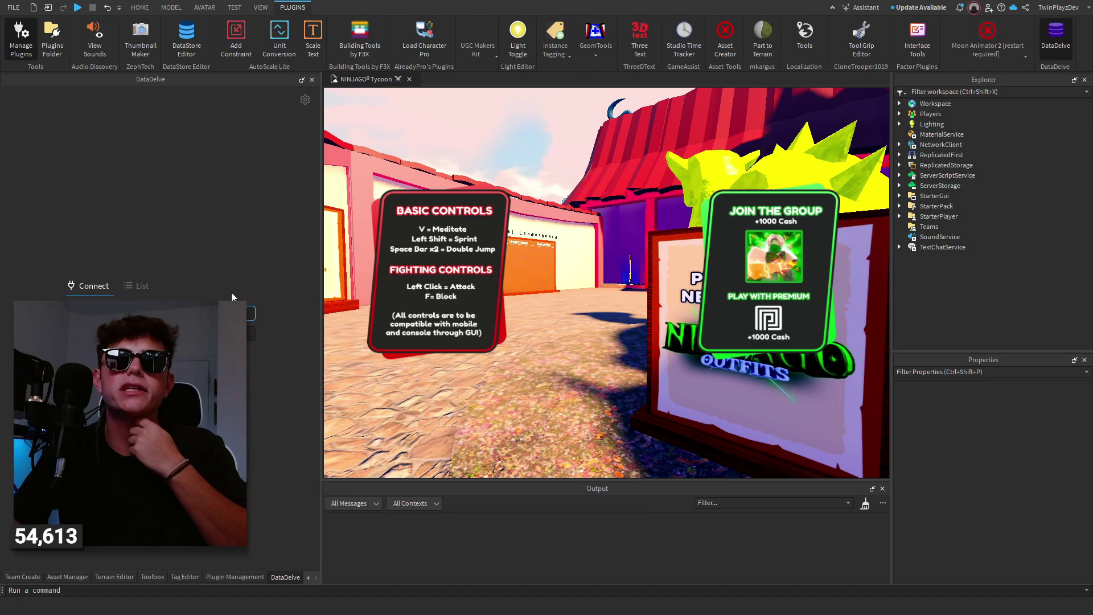
pyautogui.moveTo(152, 80); pyautogui.dragTo(555, 275)
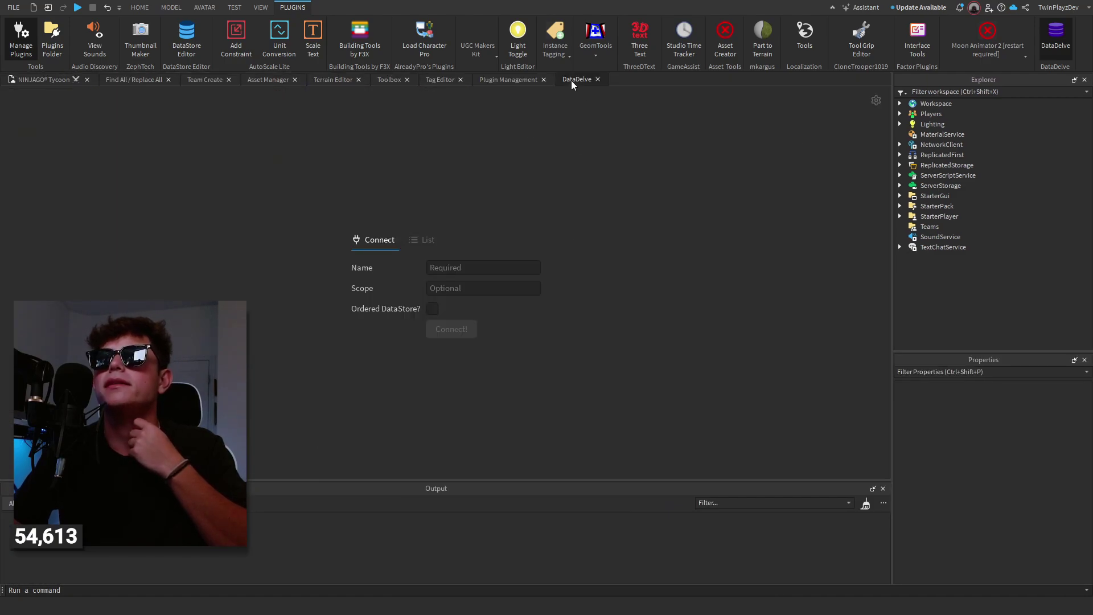
pyautogui.moveTo(572, 81); pyautogui.dragTo(466, 276)
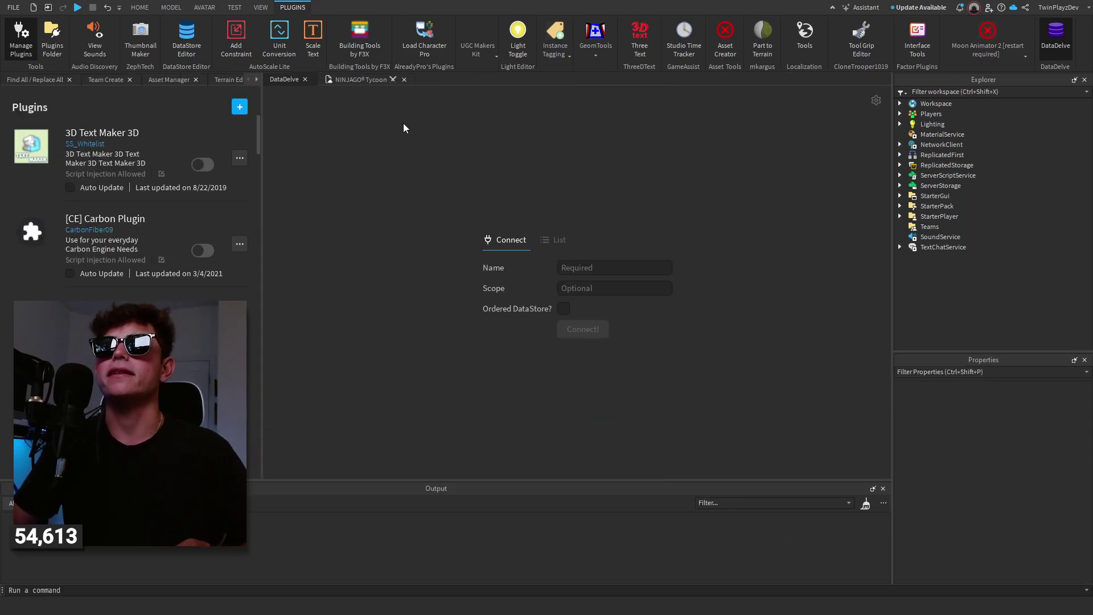
# Step: Place the DataDelve tab to the right of the NINJAGO Tycoon game view
pyautogui.click(361, 79)
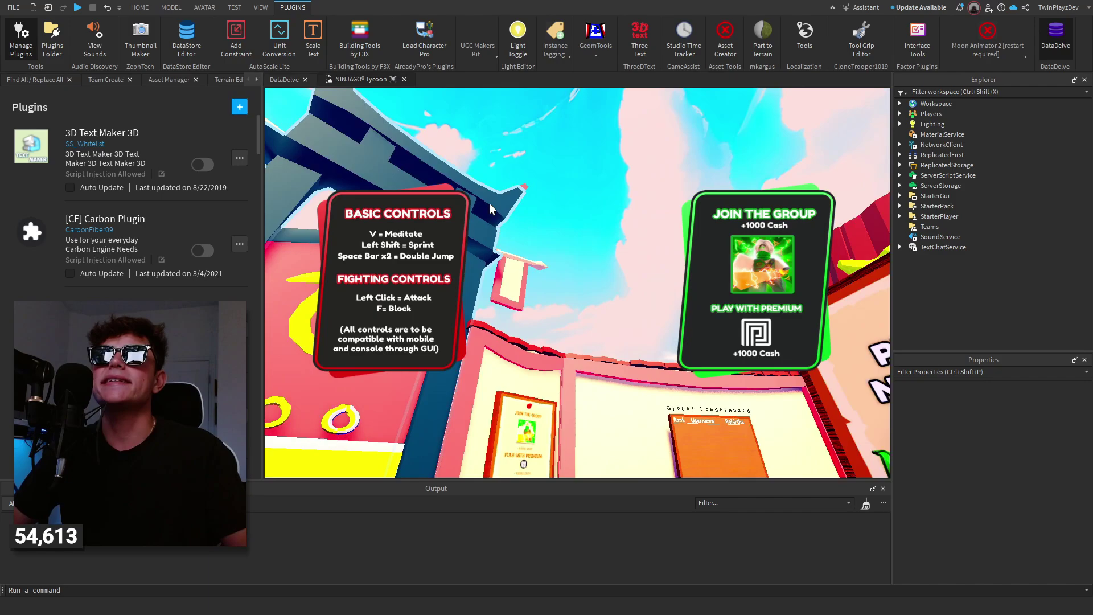
pyautogui.moveTo(490, 203); pyautogui.dragTo(597, 229, button='right')
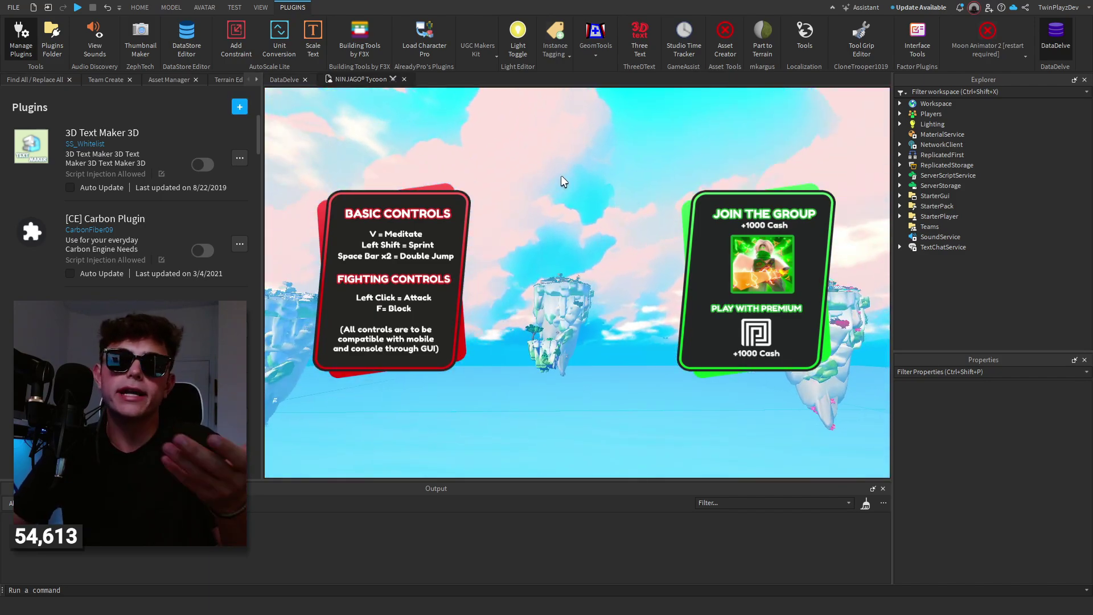
pyautogui.moveTo(284, 79); pyautogui.dragTo(364, 77)
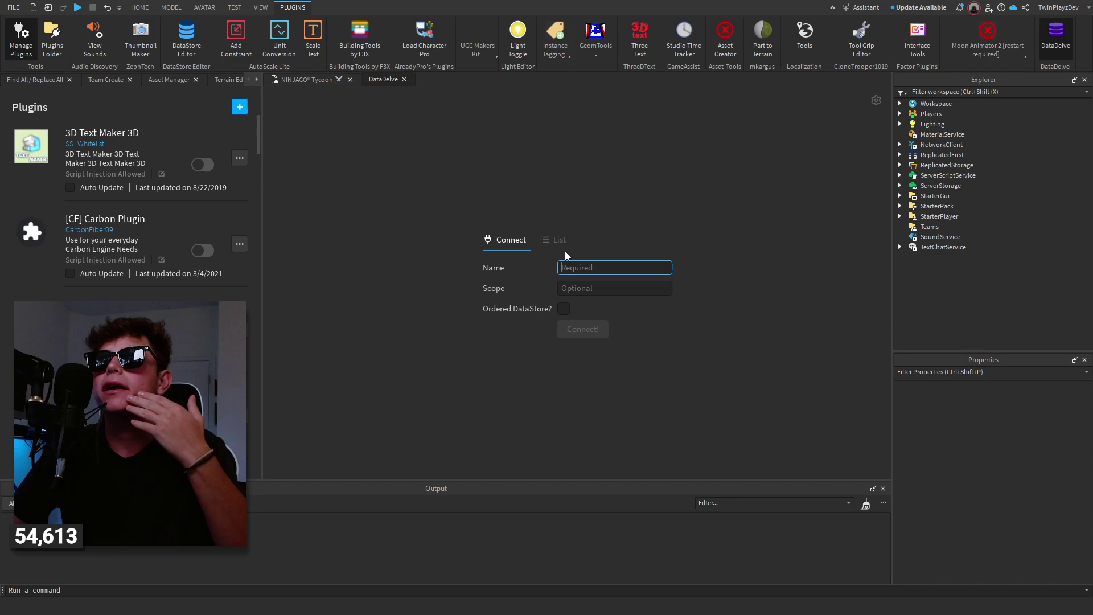
# Step: List all eight datastores of the place in DataDelve, such as TycoonSave1 and BLOXBIZ_SETTINGS
pyautogui.click(553, 242)
pyautogui.click(659, 288)
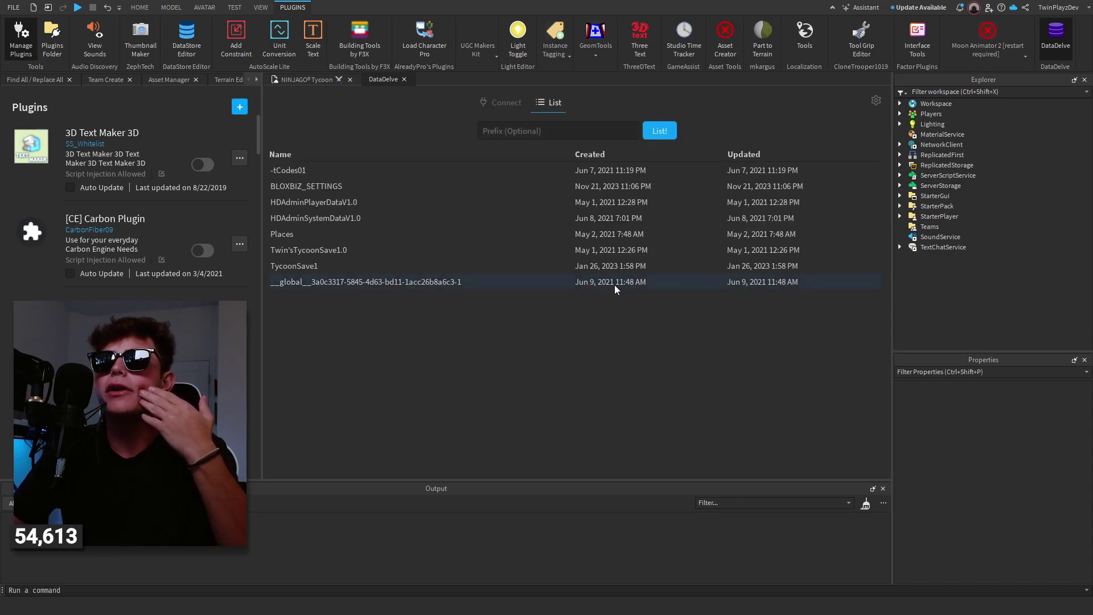
pyautogui.click(506, 105)
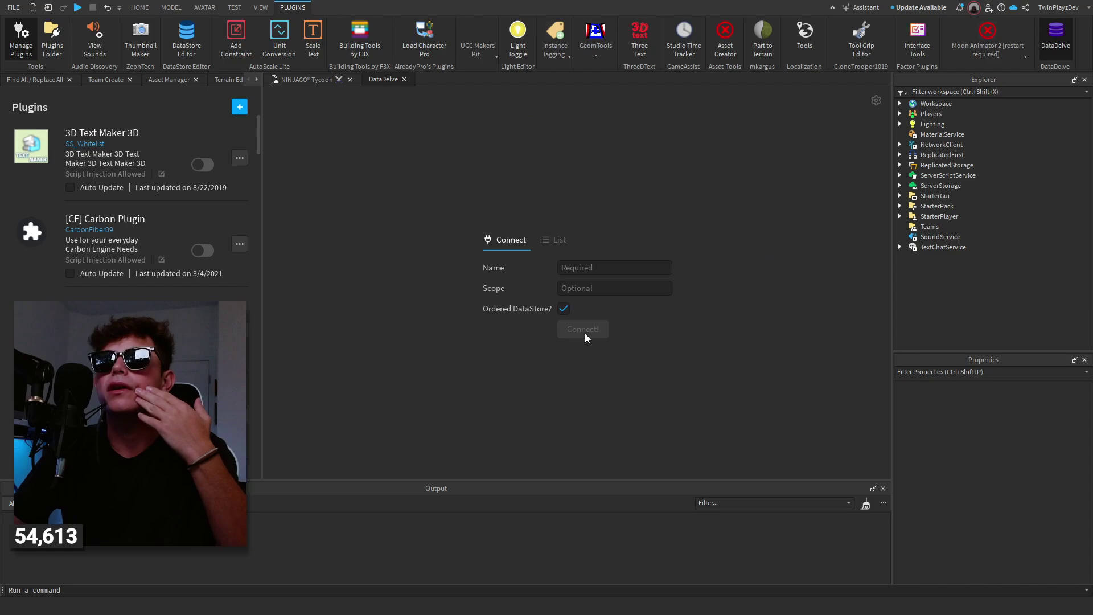
pyautogui.click(584, 269)
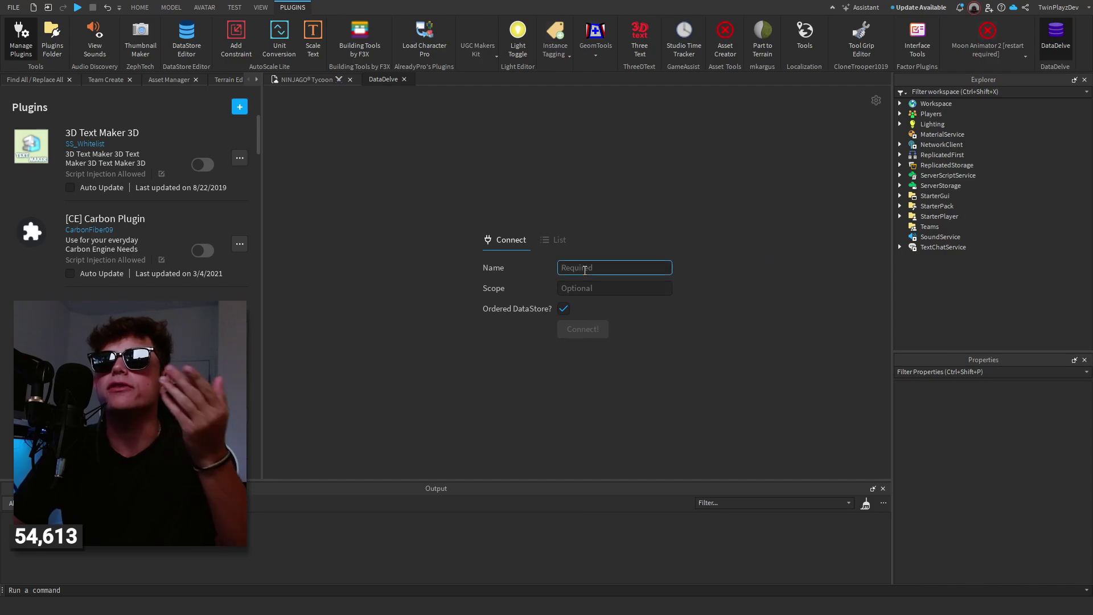
pyautogui.click(562, 238)
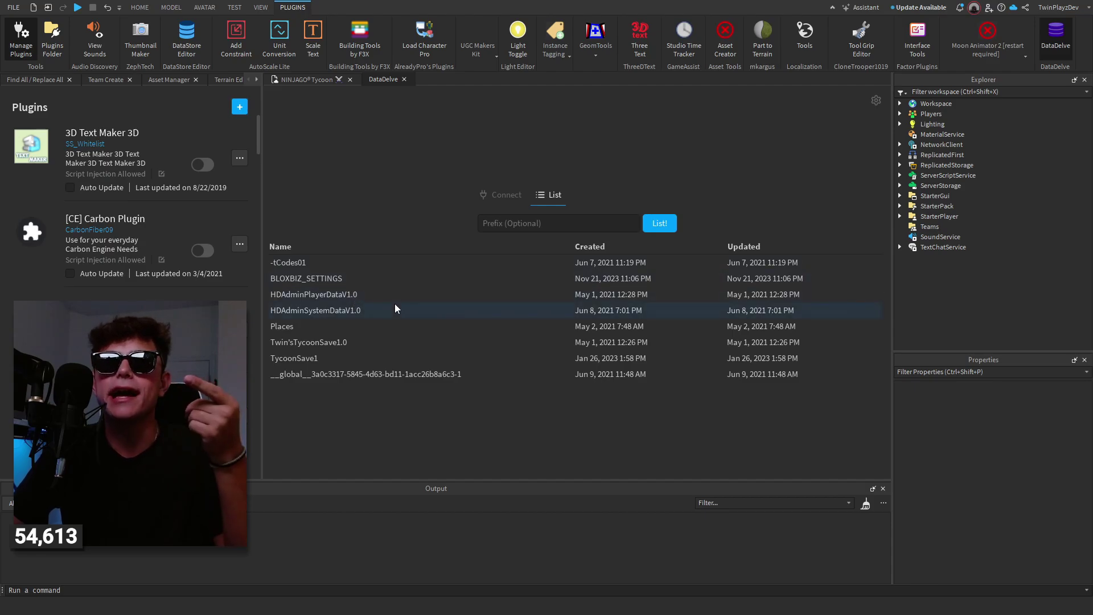
# Step: List Twin'sTycoonSave1.0 keys and open the first Player_ entry, showing RebirthCount 0 and Money 36433
pyautogui.click(401, 347)
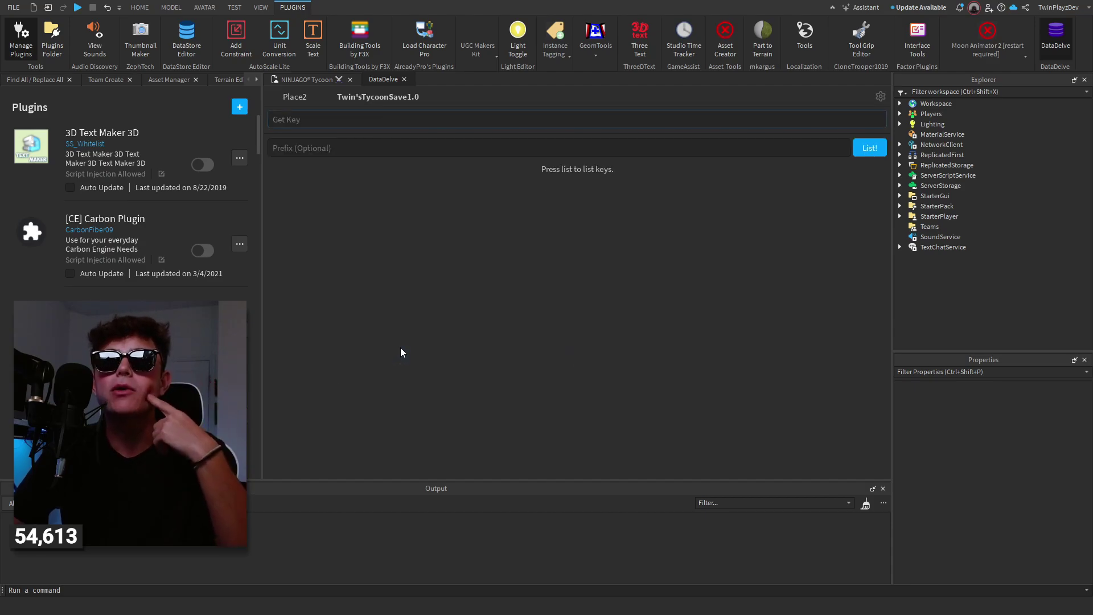
pyautogui.click(858, 151)
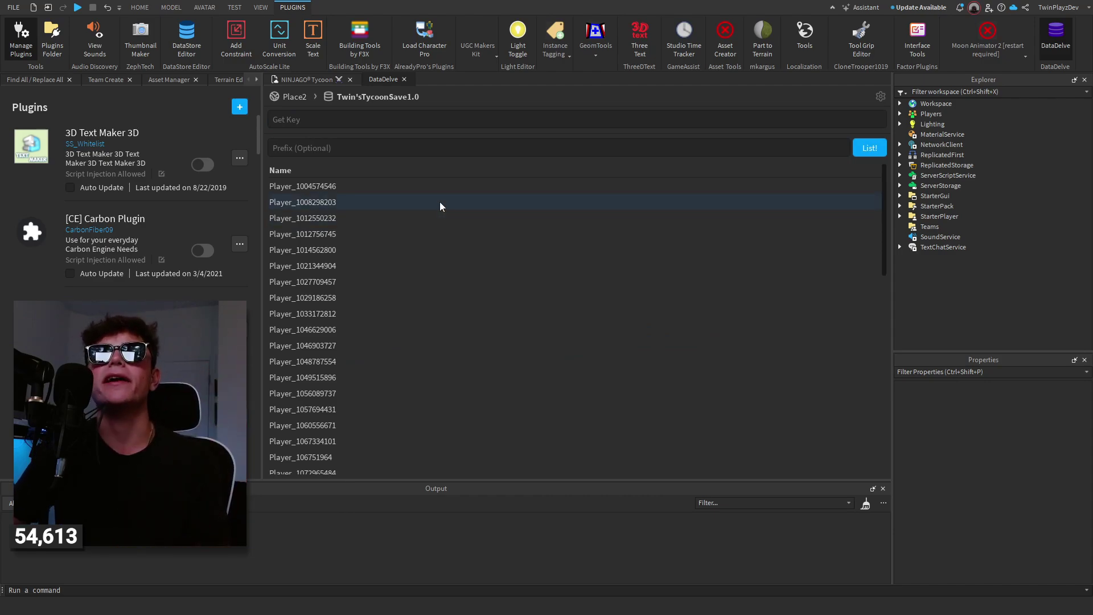
pyautogui.click(370, 186)
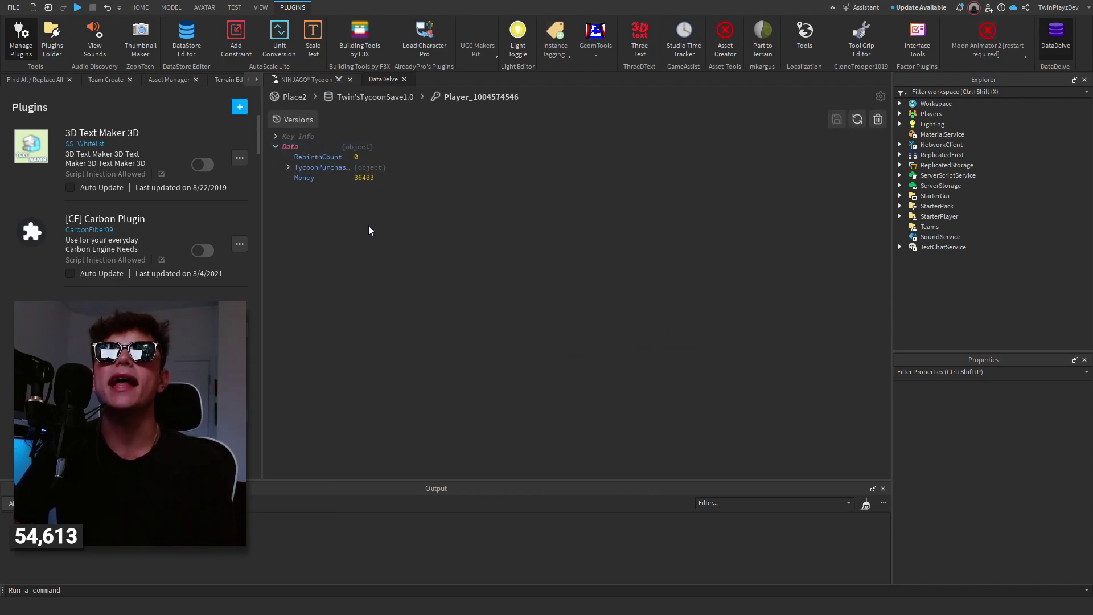
# Step: Change the player's RebirthCount value to 10
pyautogui.doubleClick(364, 179)
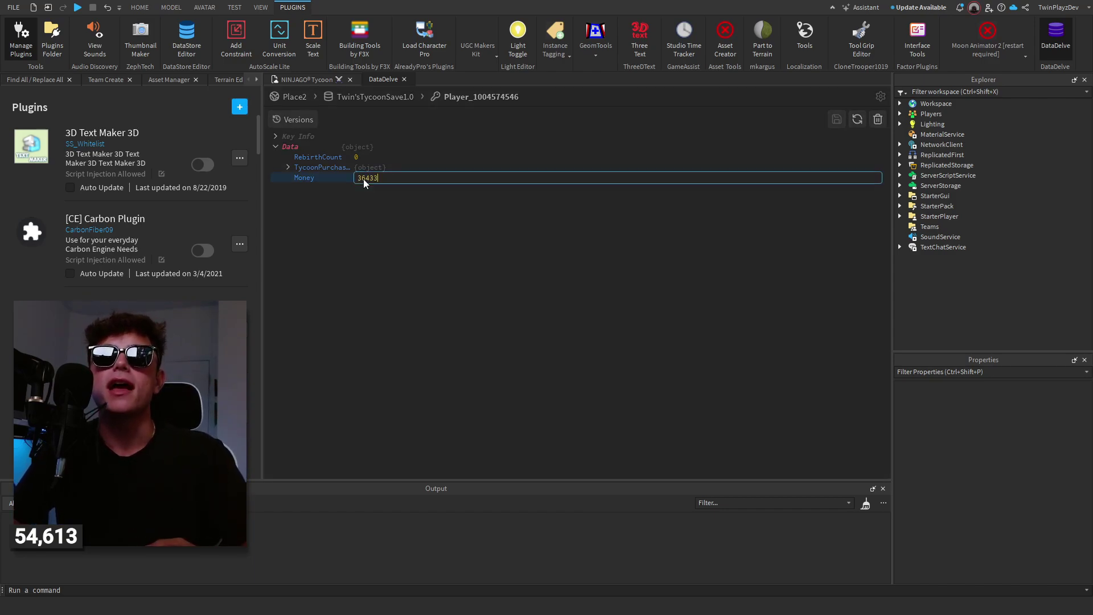
pyautogui.click(399, 237)
pyautogui.doubleClick(370, 177)
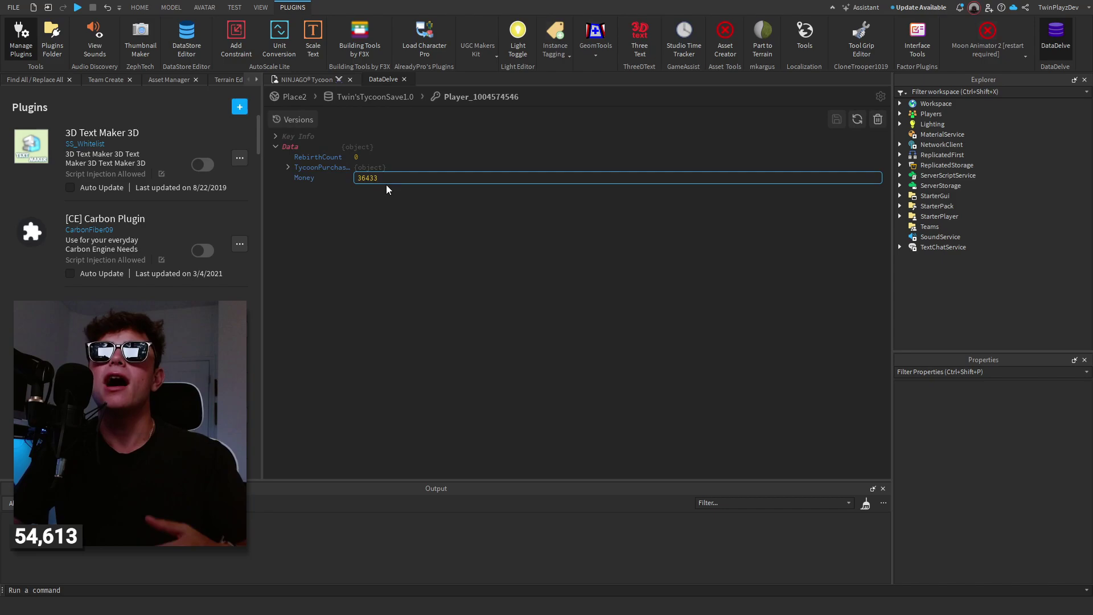
pyautogui.click(385, 185)
pyautogui.doubleClick(358, 157)
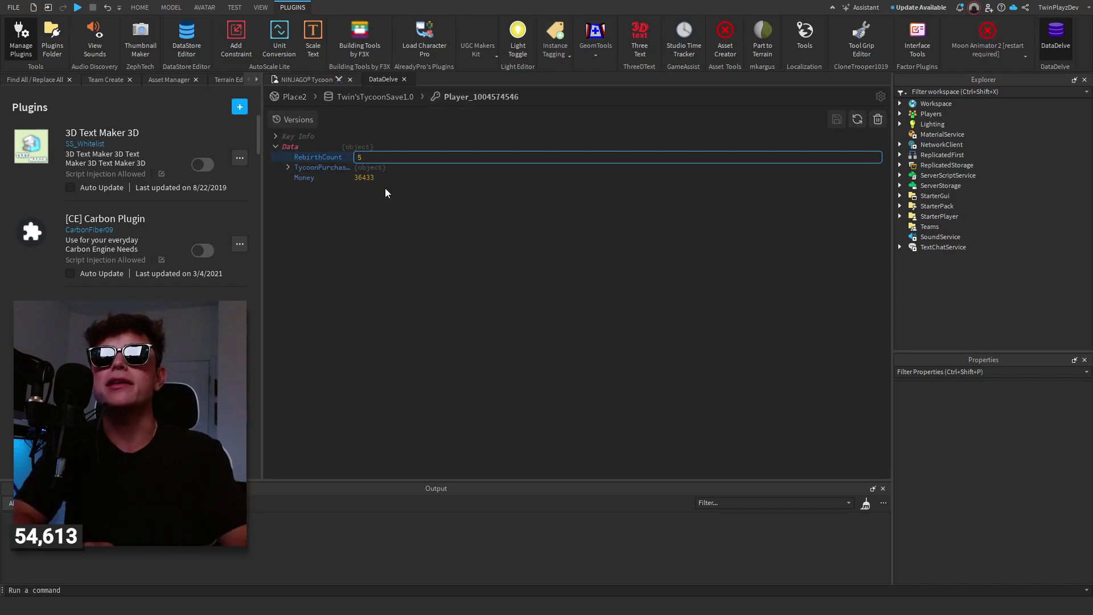
pyautogui.write('5')
pyautogui.click(385, 191)
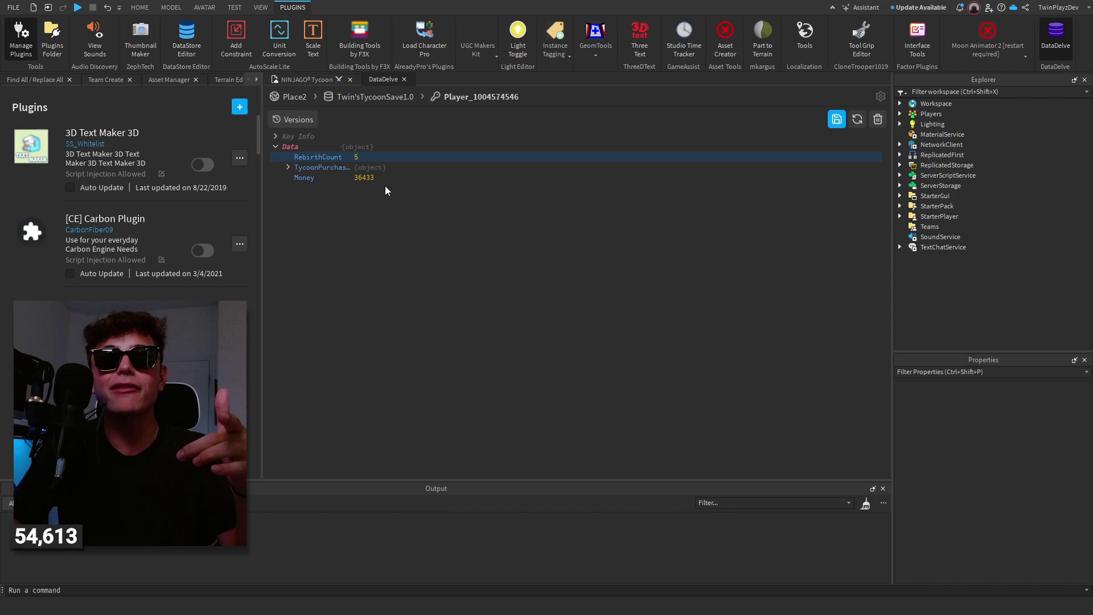
pyautogui.doubleClick(375, 178)
pyautogui.click(387, 202)
pyautogui.doubleClick(370, 156)
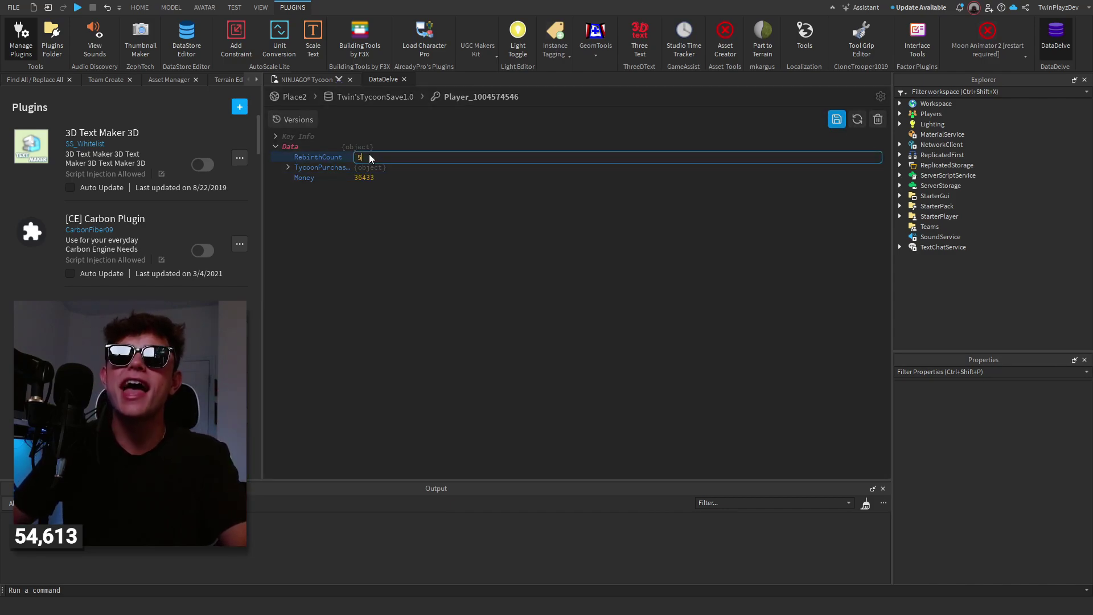
pyautogui.write('10')
pyautogui.press('Return')
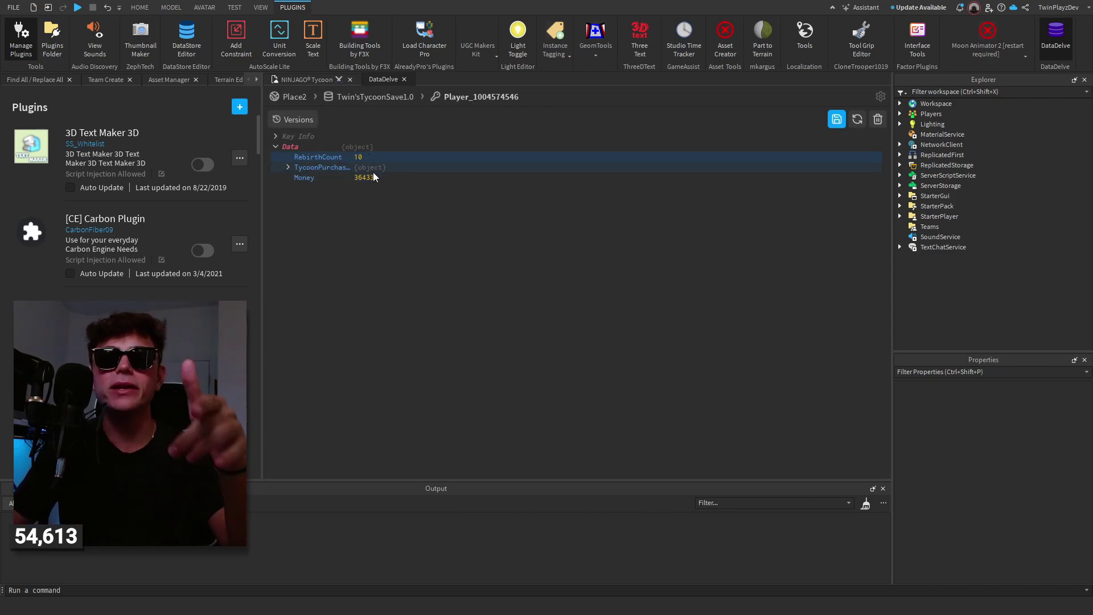
# Step: Change the player's Money value to 100000
pyautogui.doubleClick(375, 178)
pyautogui.write('100000')
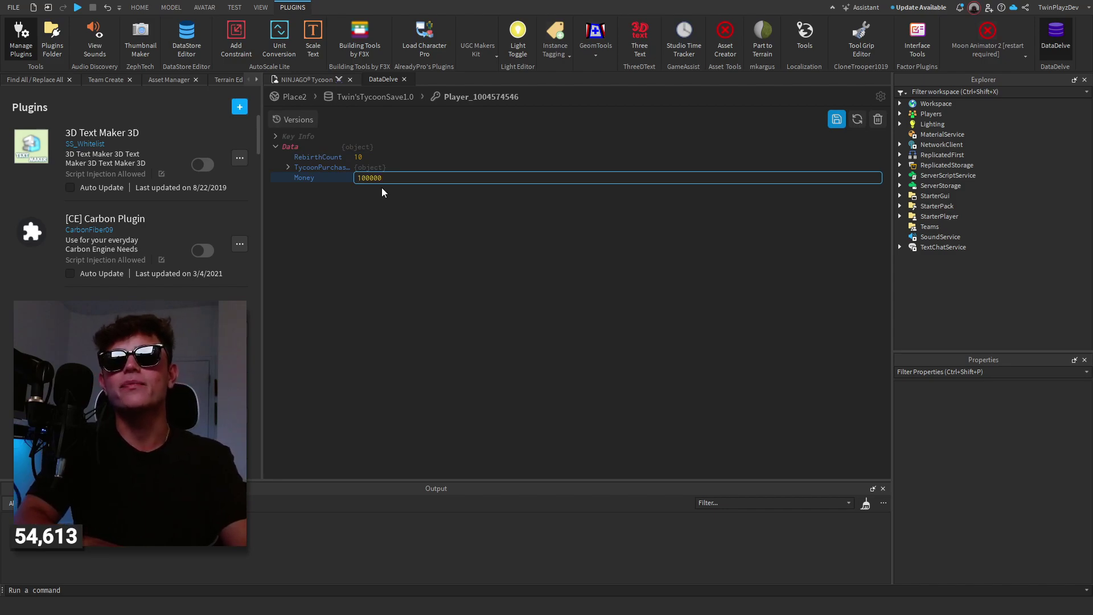
pyautogui.press('Return')
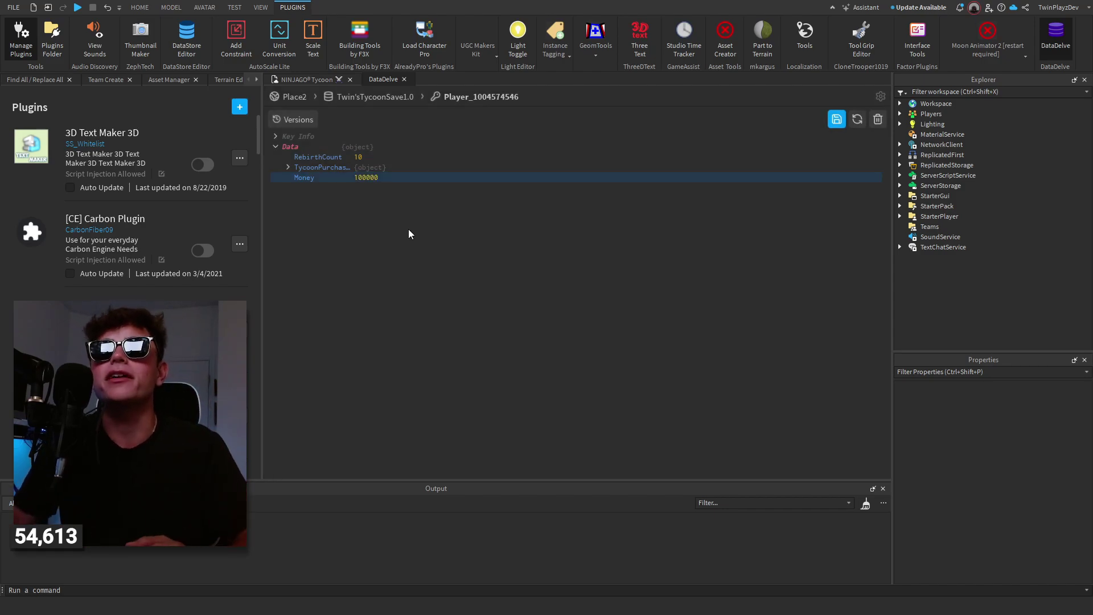
# Step: Save the entry, then browse back and reopen the player key to confirm 10 rebirths and 100000 money
pyautogui.click(837, 122)
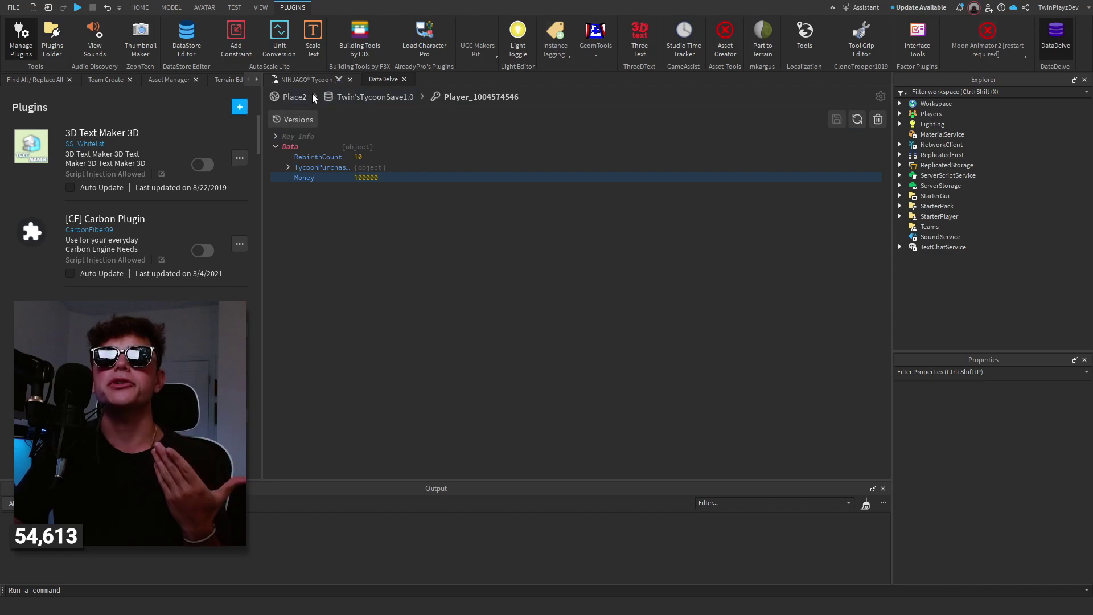
pyautogui.click(370, 98)
pyautogui.click(414, 95)
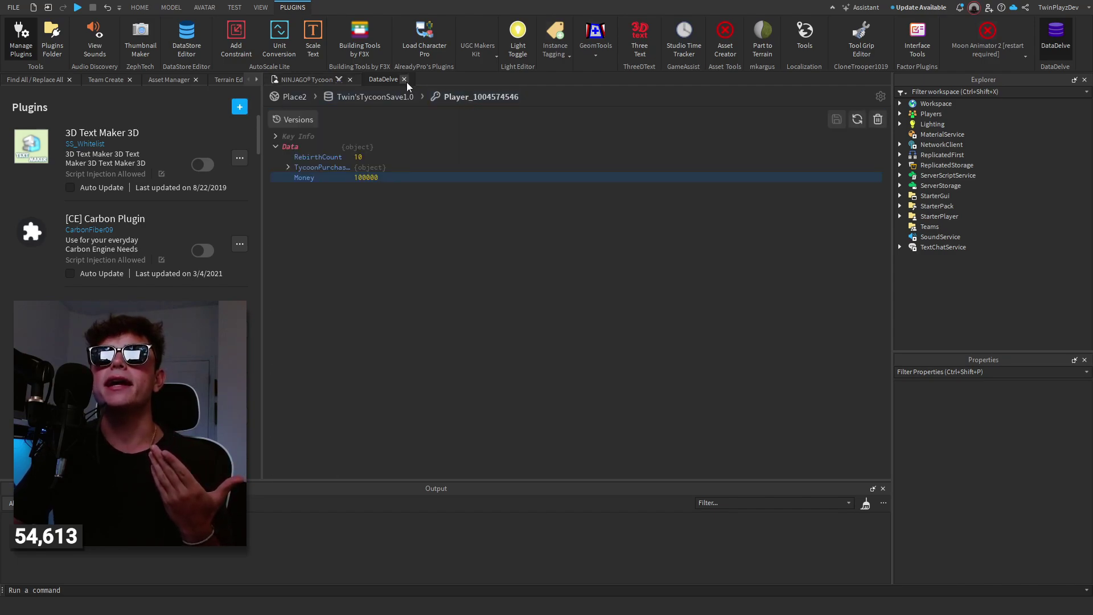
pyautogui.click(368, 97)
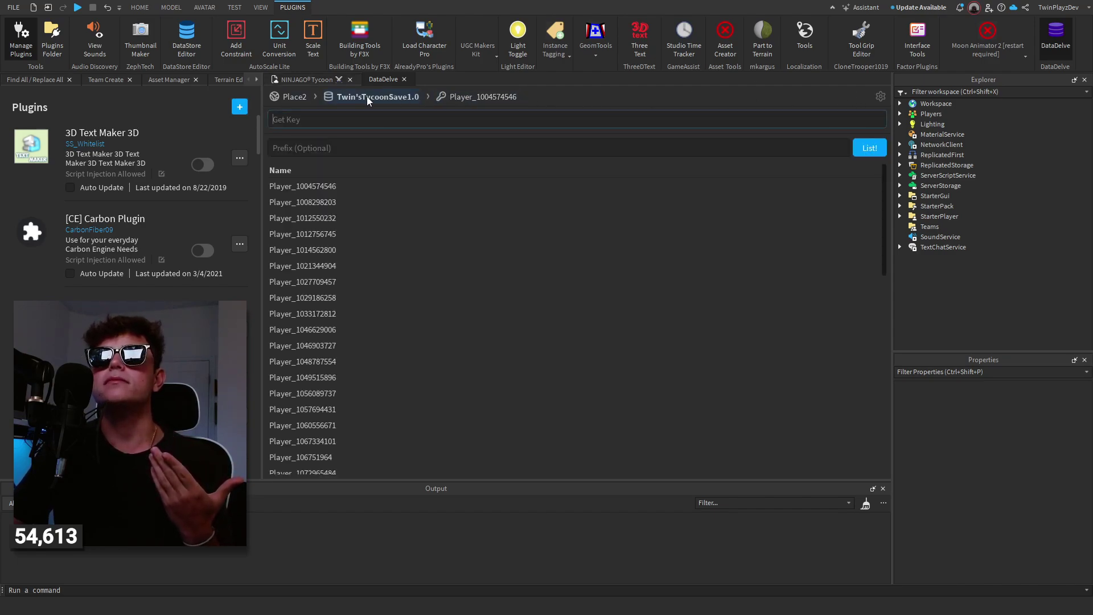
pyautogui.click(284, 95)
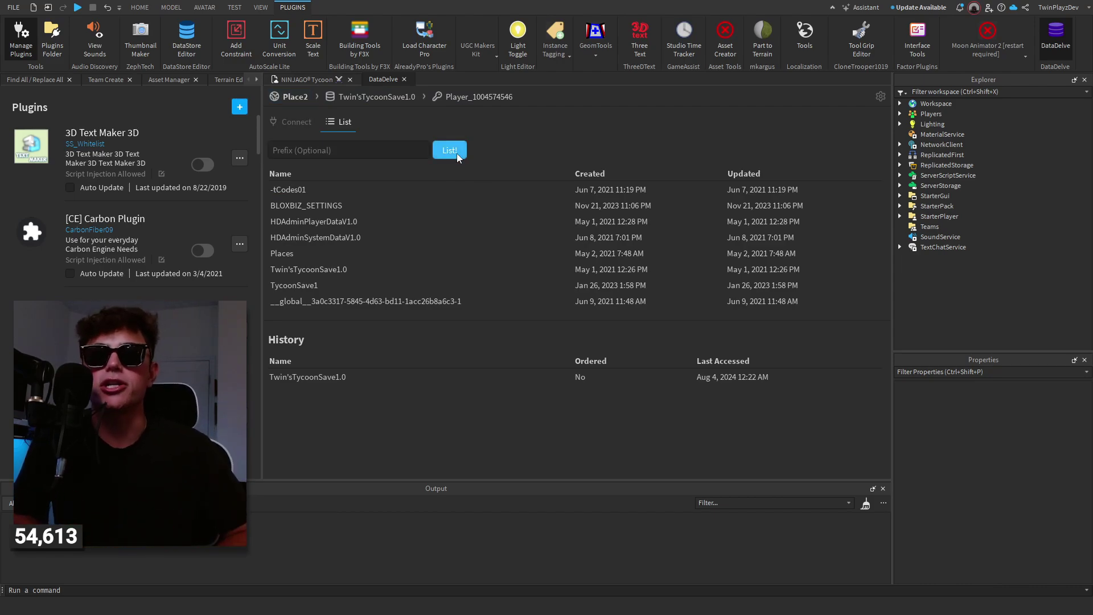
pyautogui.click(458, 98)
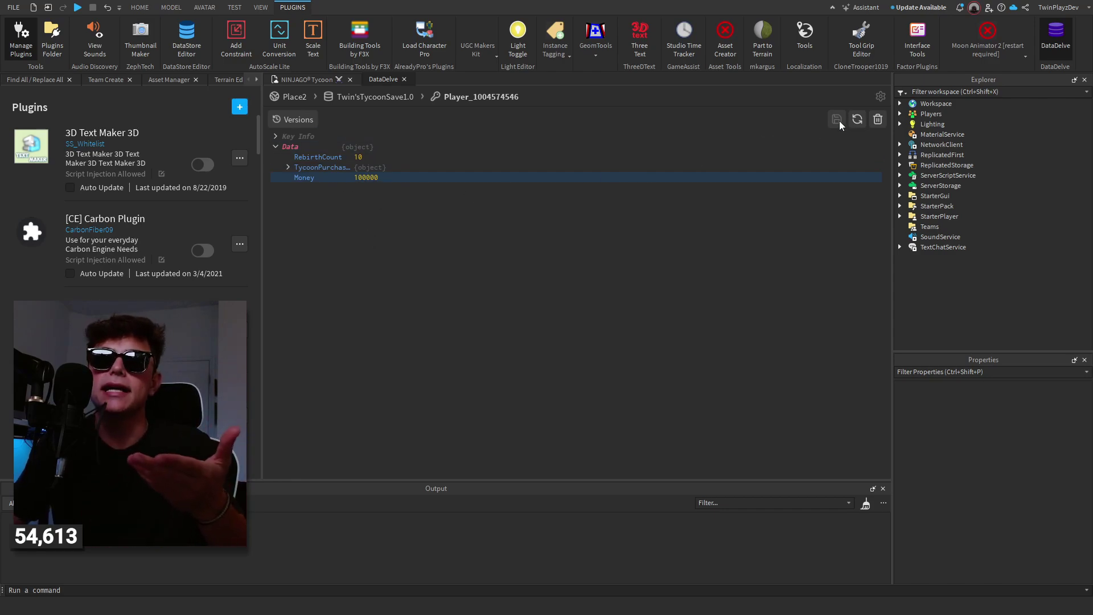
# Step: Return to the NINJAGO Tycoon viewport, keeping DataDelve open in its neighbouring tab
pyautogui.click(13, 8)
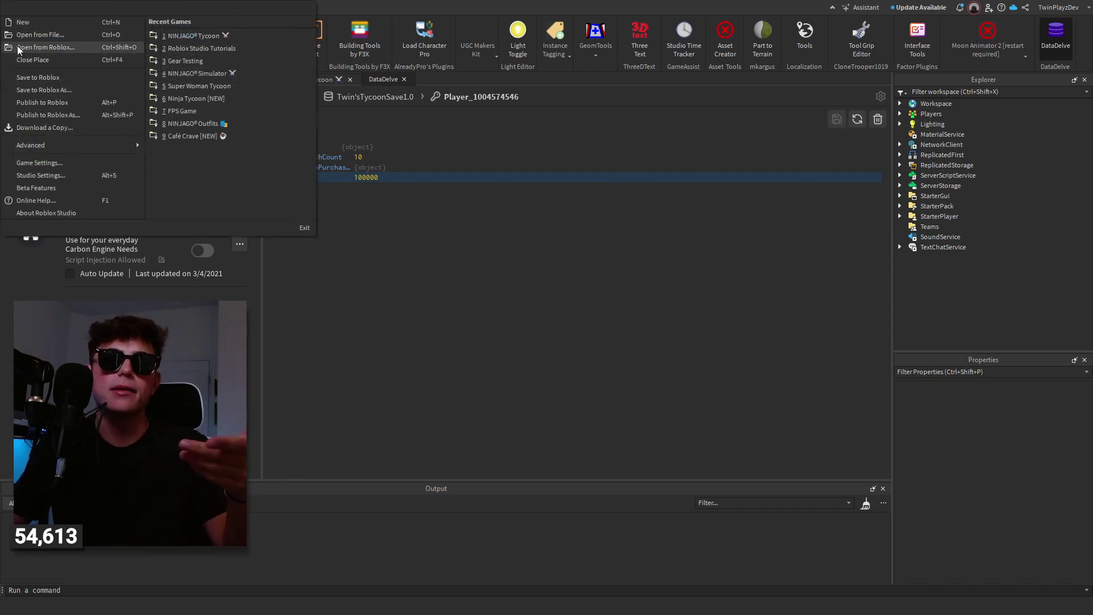
pyautogui.click(499, 289)
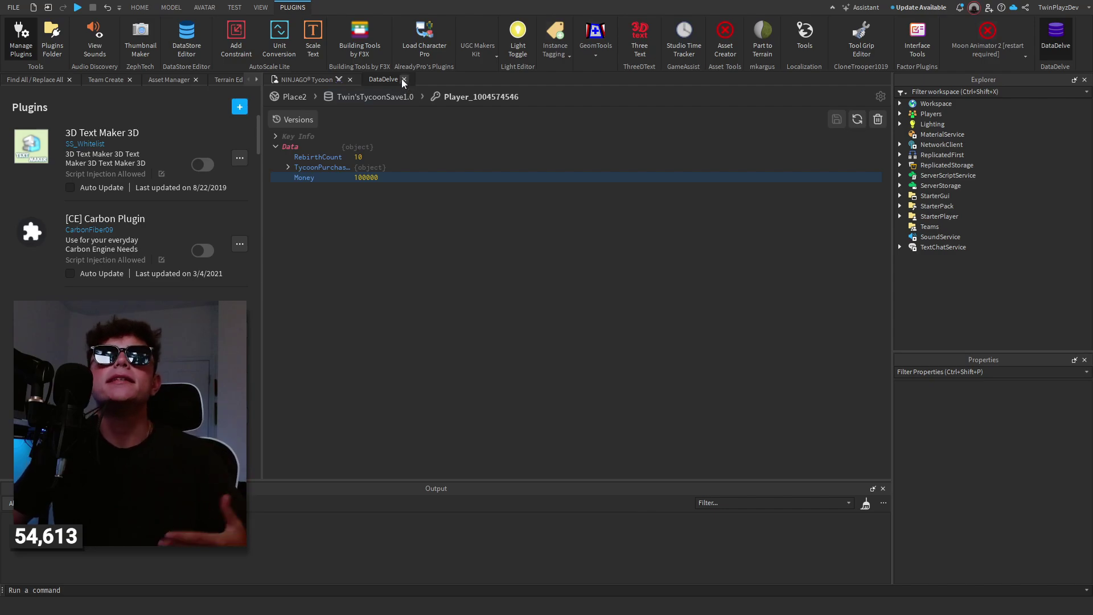
pyautogui.click(333, 80)
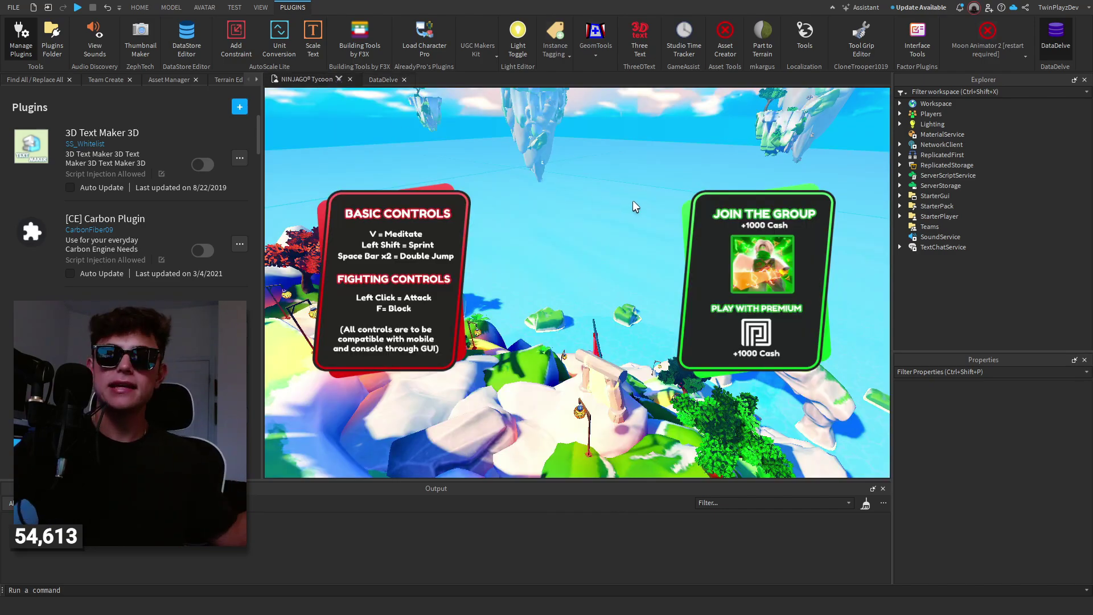